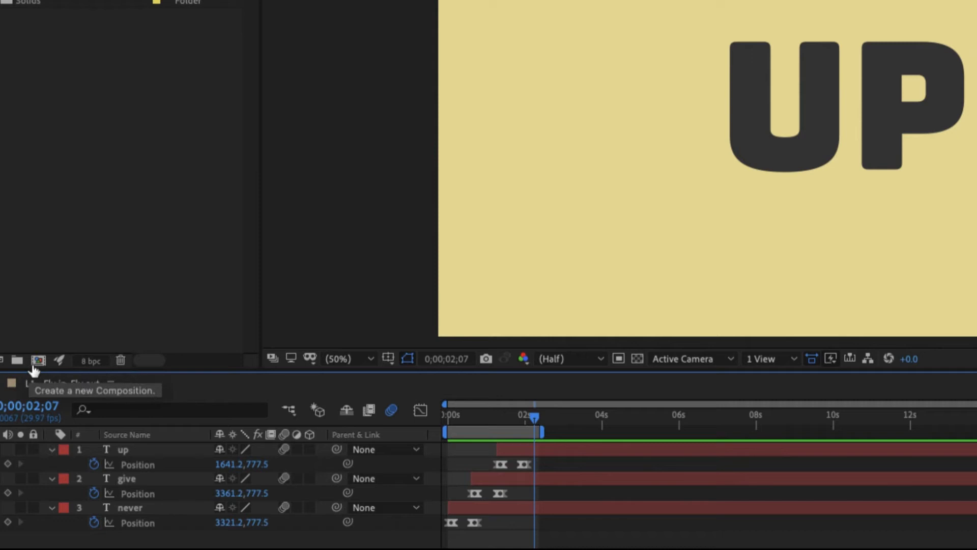
Start a new composition named "Fly In and Out" with the HDTV 1080 29.97 preset
left_click(38, 361)
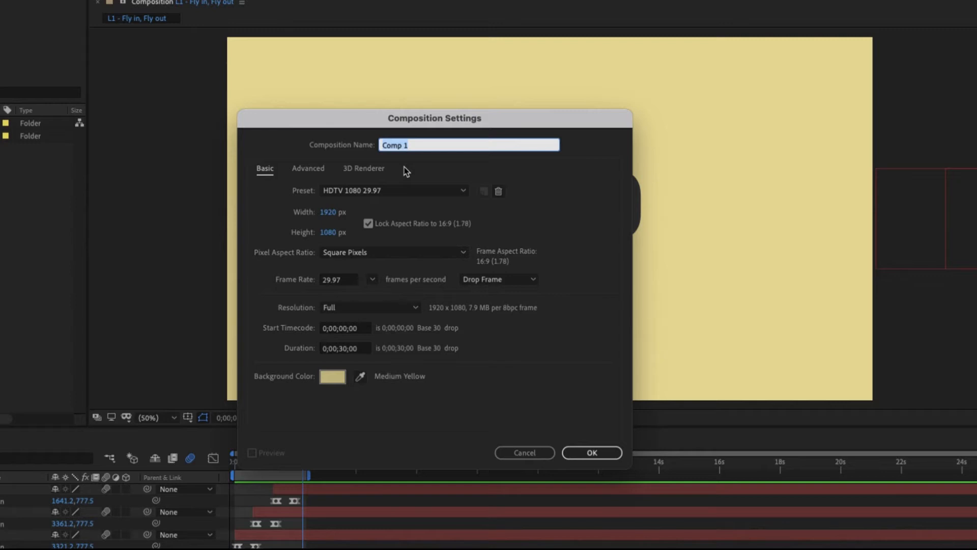
type("Fly In and Out")
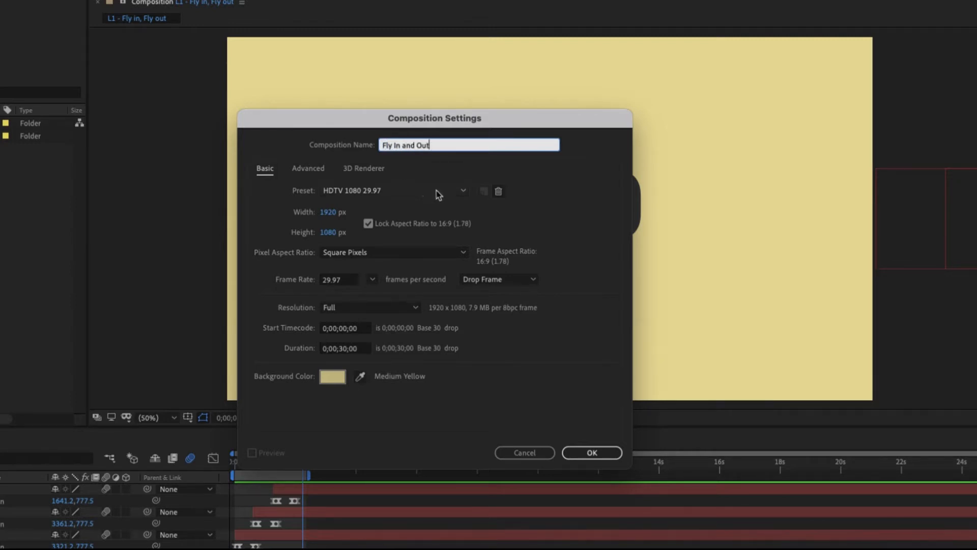
left_click(463, 191)
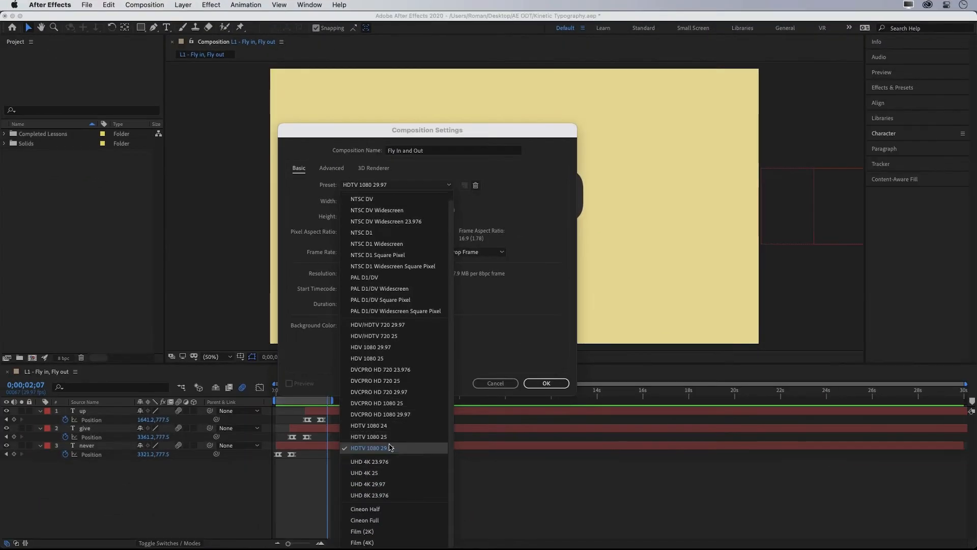
left_click(404, 448)
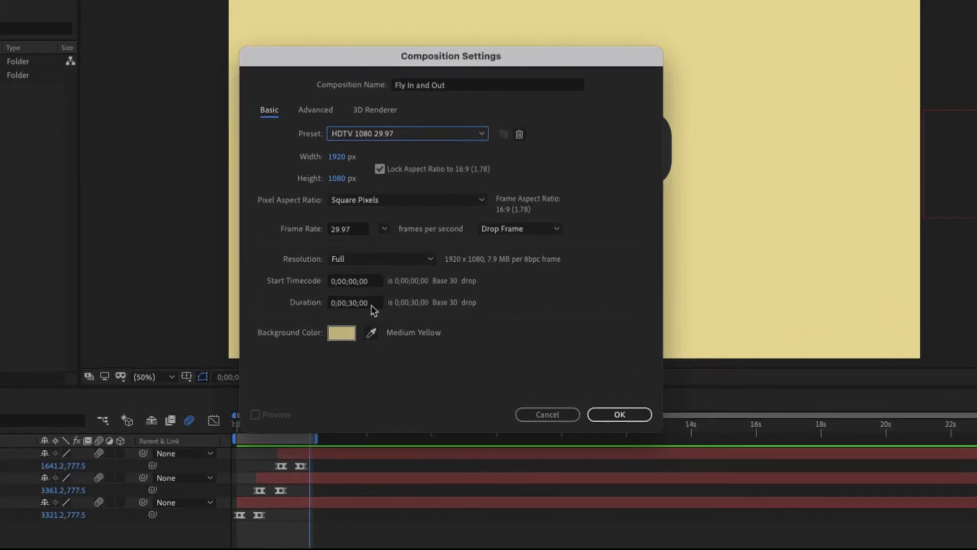
Try entering just 30 as the composition's duration
left_click(372, 305)
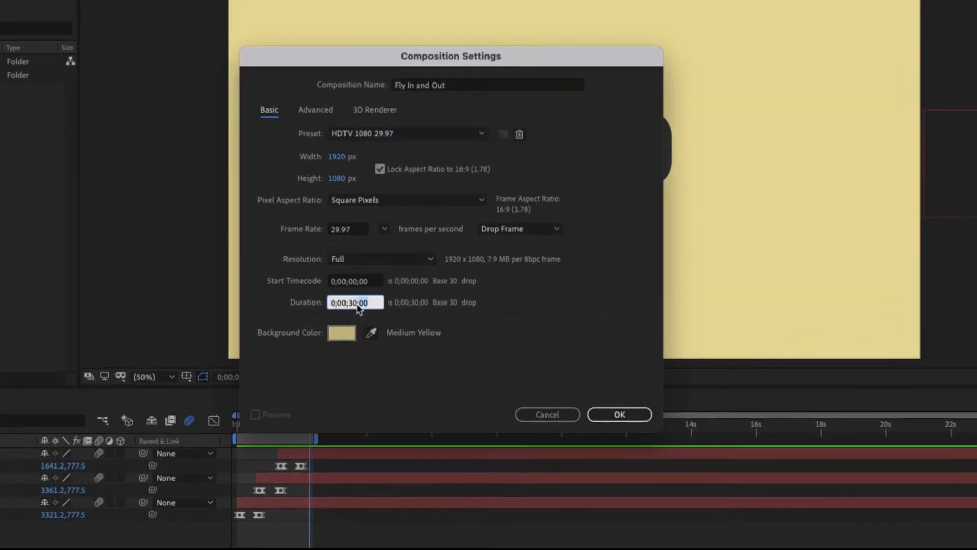
type("30")
key("Tab")
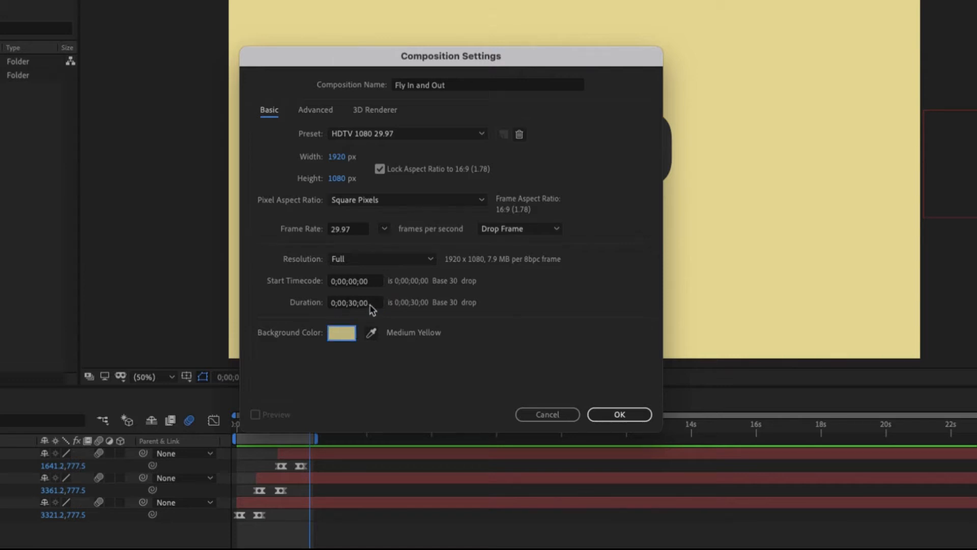
left_click_drag(370, 304, 310, 305)
type("3")
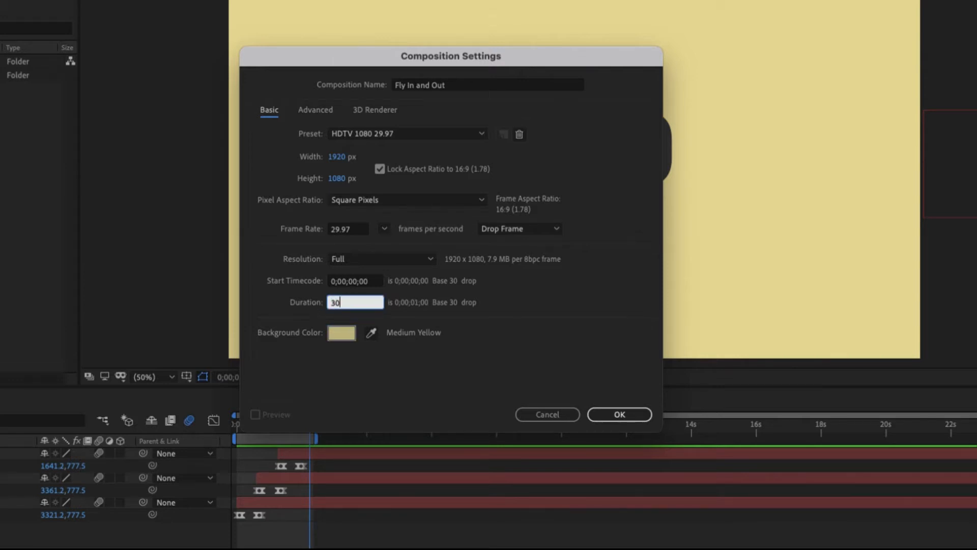
type("0")
key("Tab")
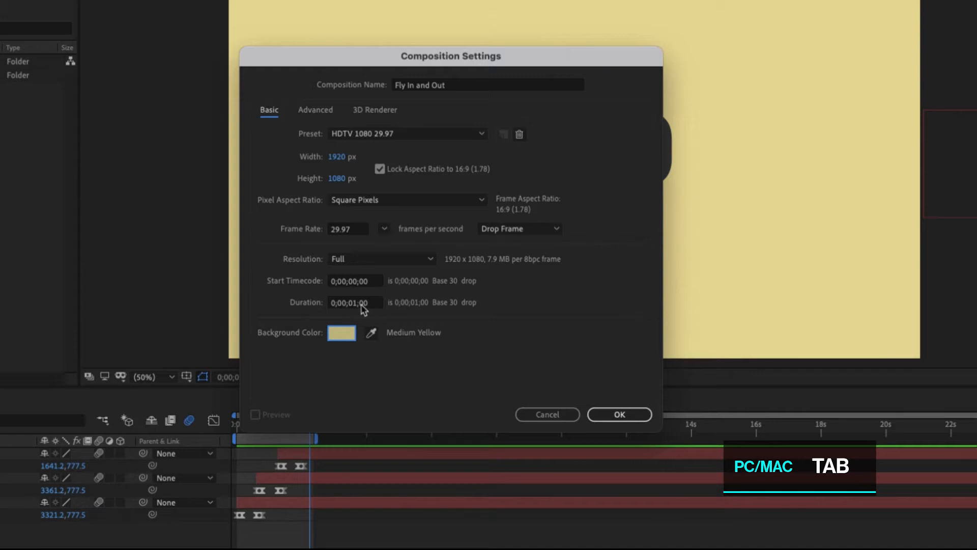
Set the composition's duration to 0;00;30;00
left_click_drag(371, 310, 336, 305)
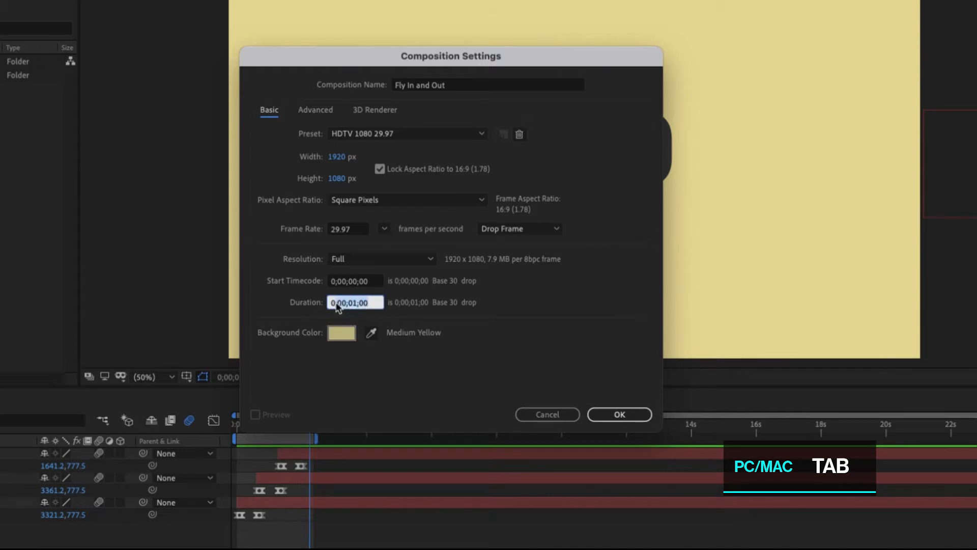
type("3")
key("Tab")
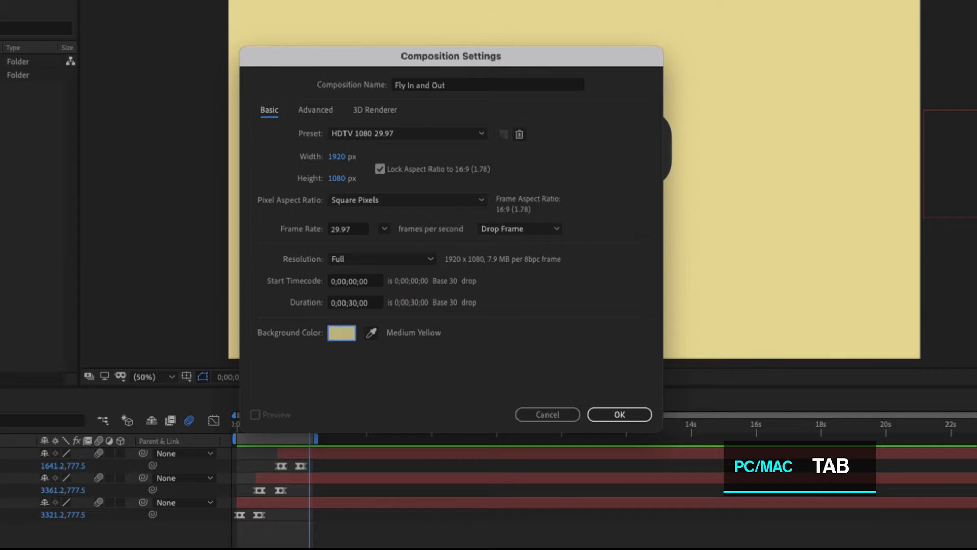
Set the background color to dark gray and create the composition
left_click(341, 332)
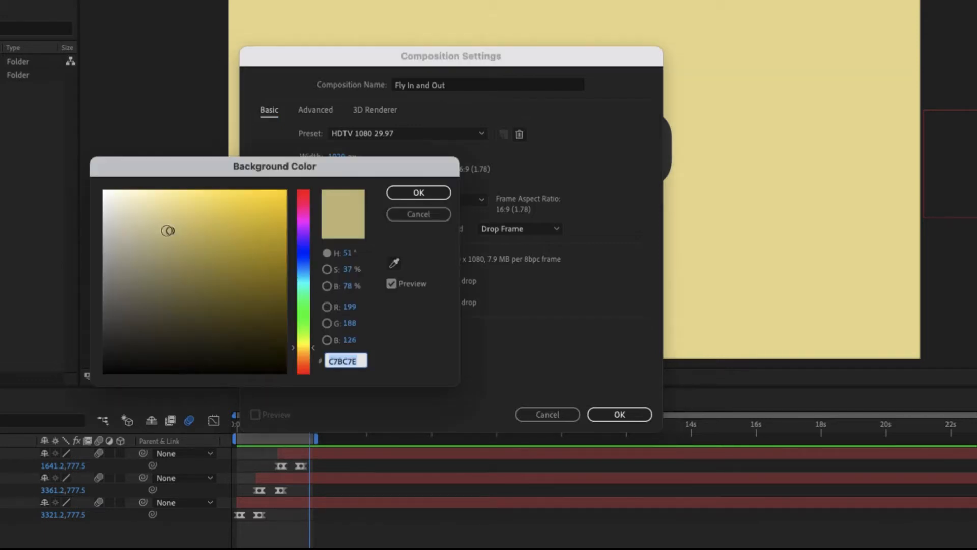
left_click_drag(183, 232, 98, 383)
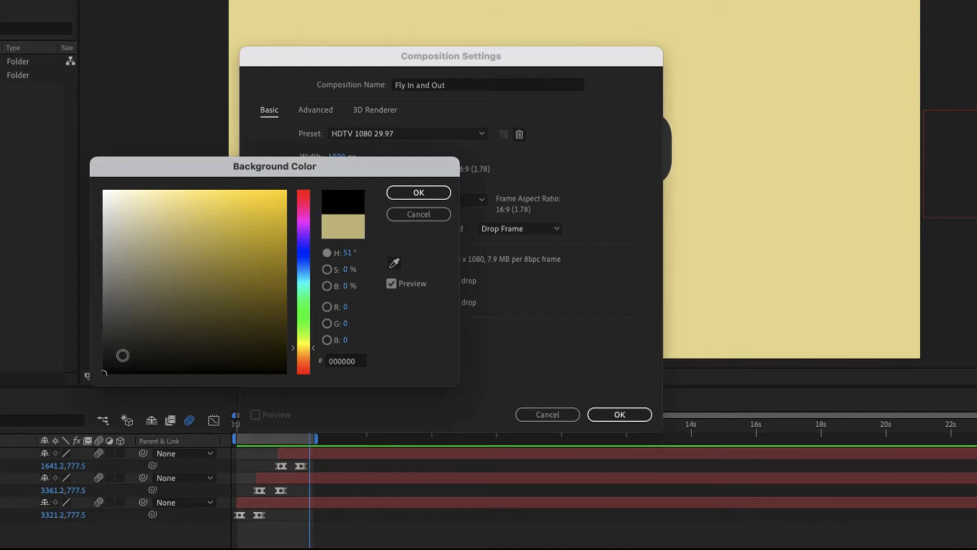
left_click_drag(102, 372, 103, 355)
left_click(413, 192)
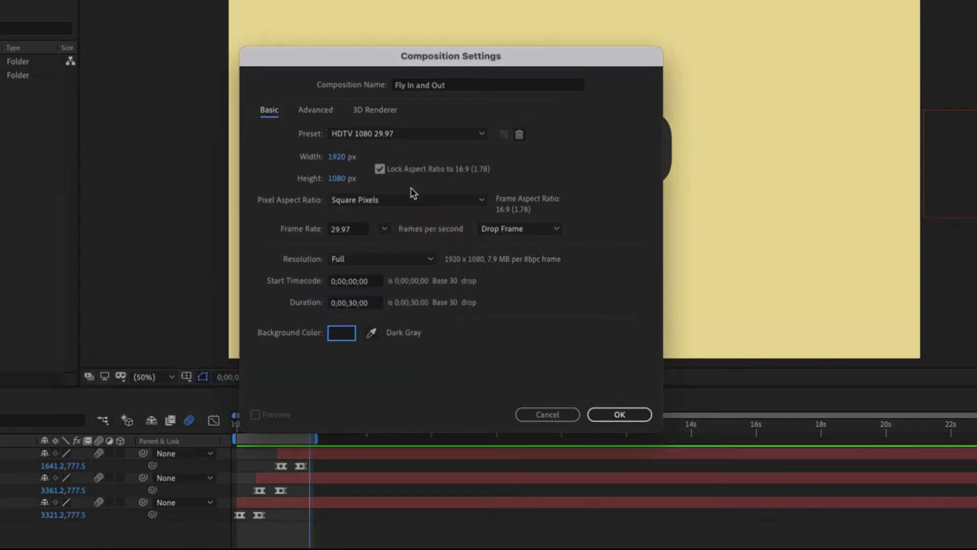
left_click(611, 414)
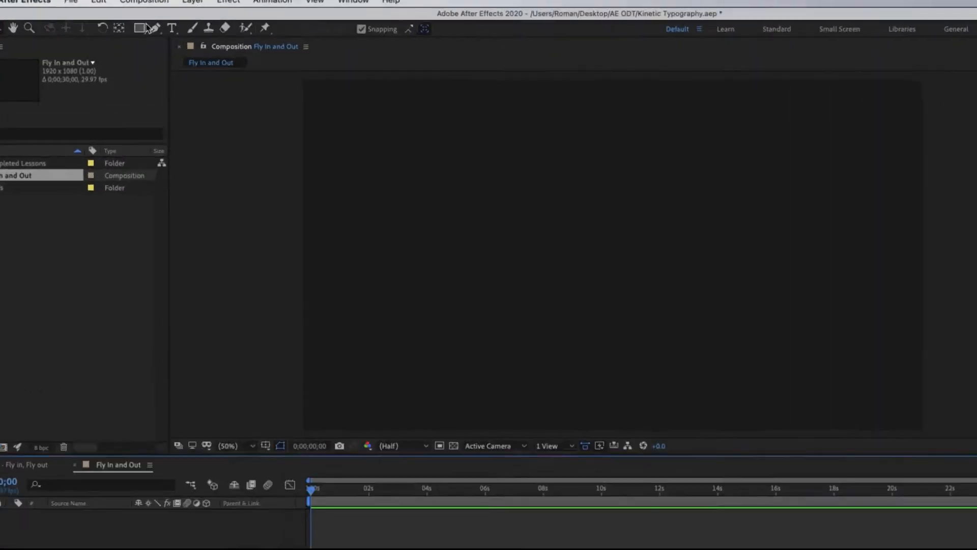
Add a text layer reading "Never" slightly left of the middle of the composition
left_click(168, 28)
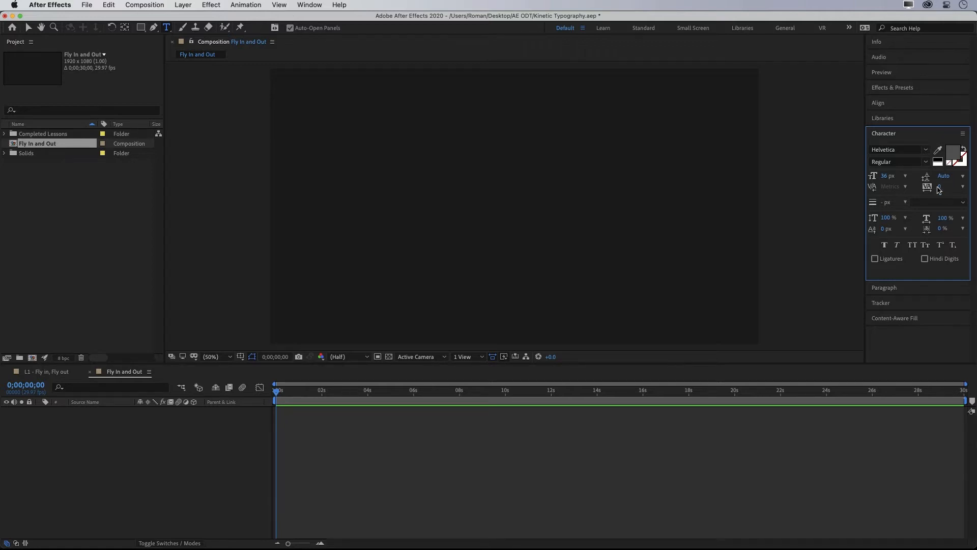
left_click(467, 205)
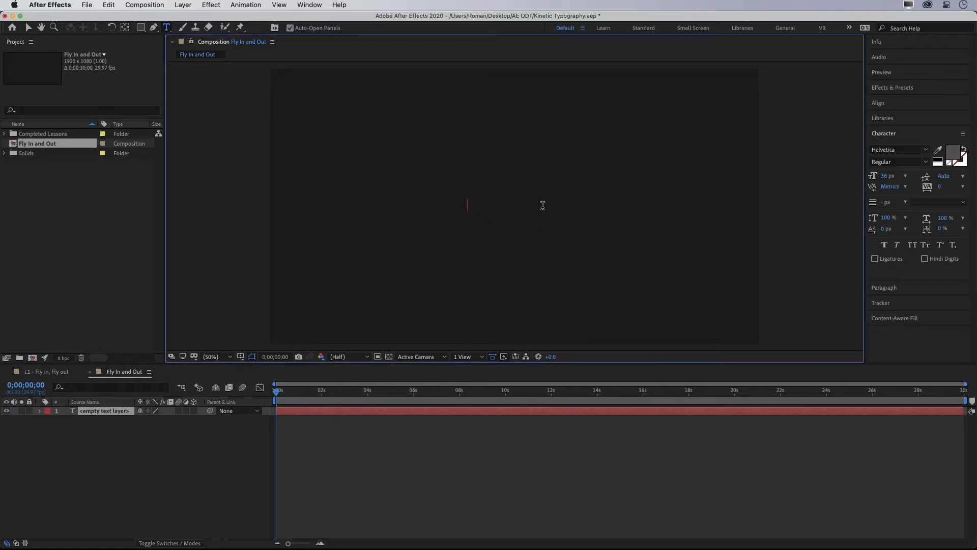
type("Never")
Set the whole word "Never" in the Evogria font at 188 px
left_click_drag(484, 203, 454, 204)
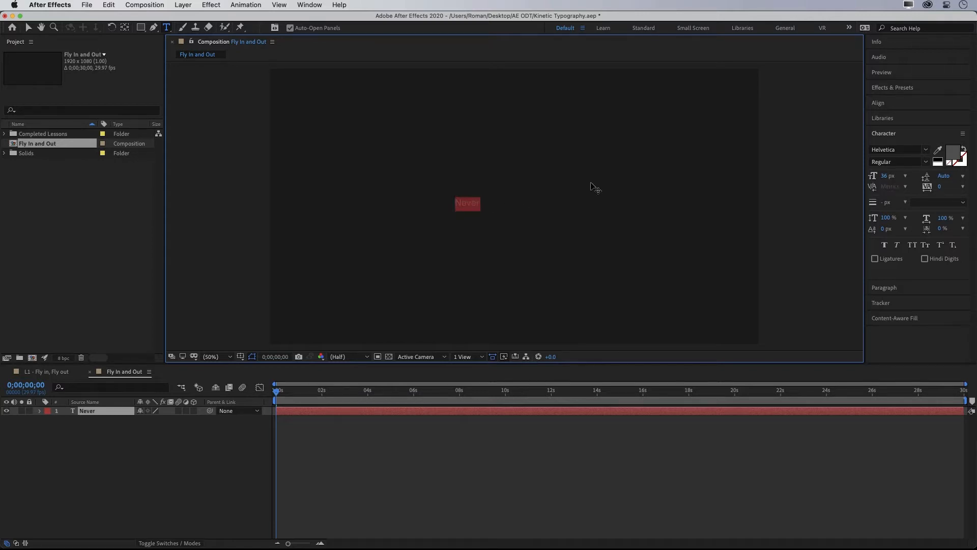
left_click(927, 153)
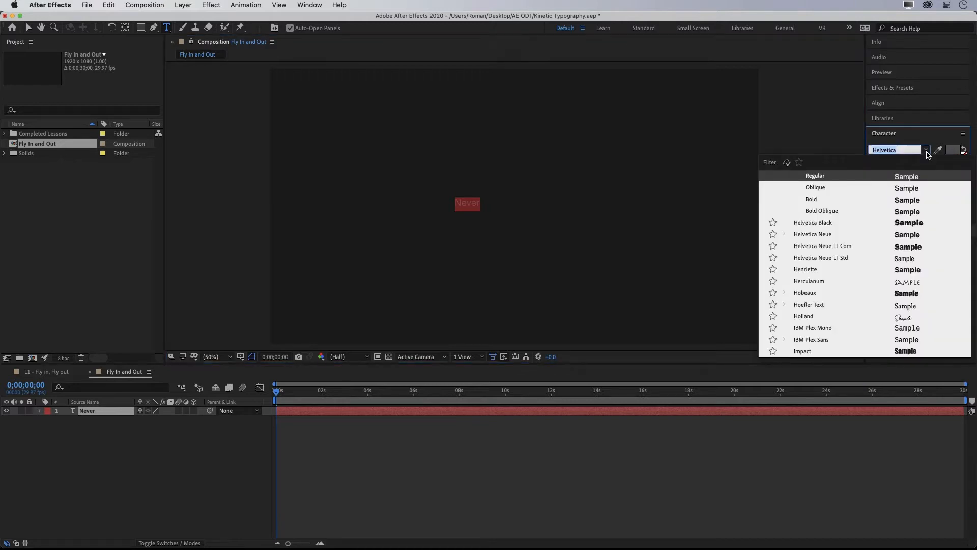
scroll(859, 243, "up", 10)
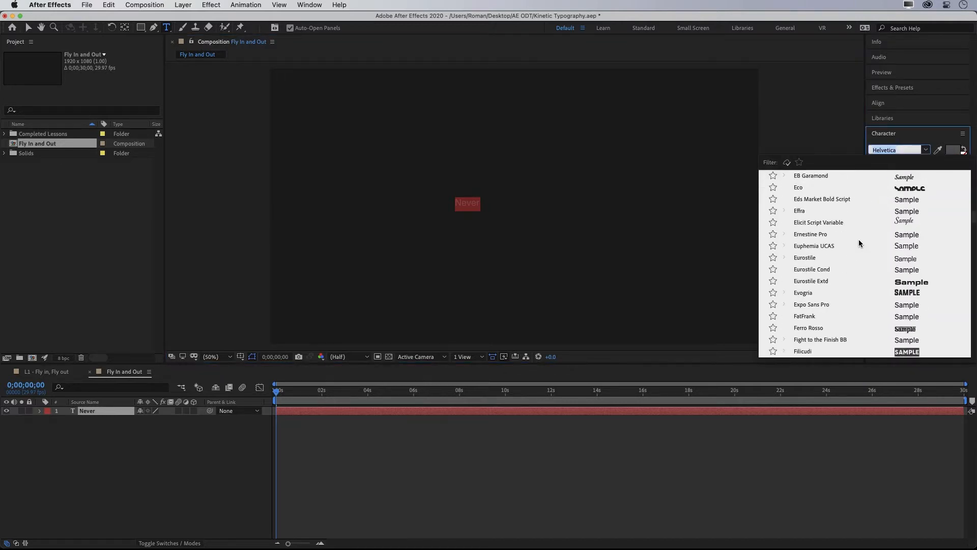
scroll(859, 243, "up", 10)
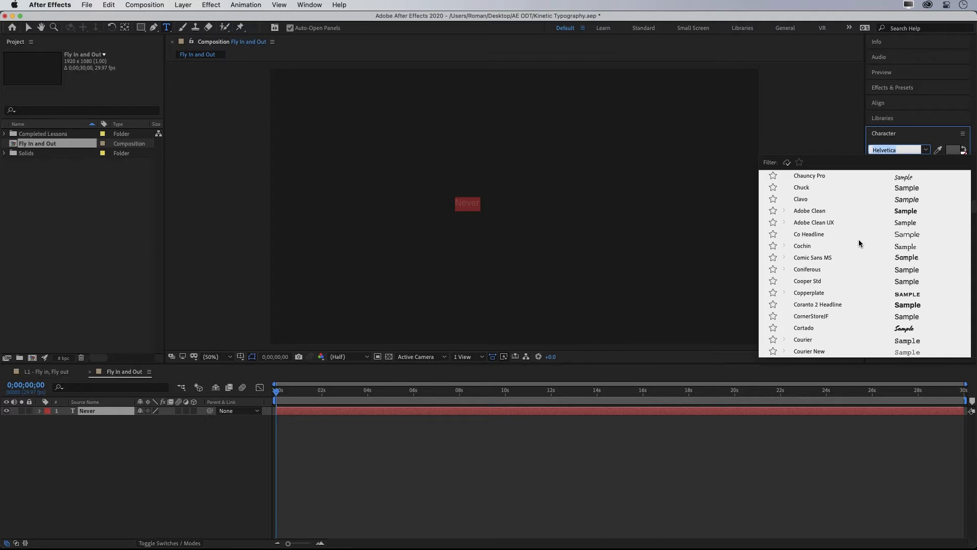
scroll(860, 243, "up", 10)
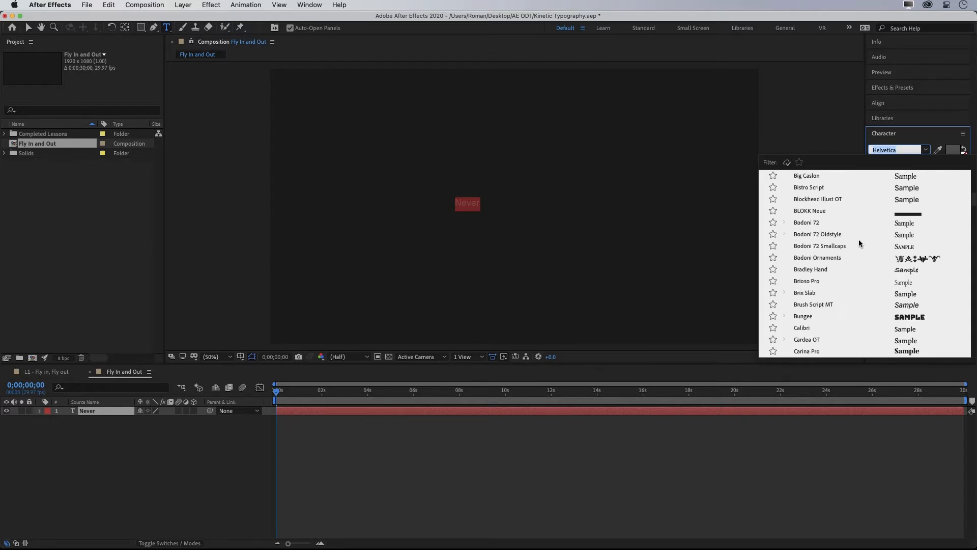
scroll(859, 243, "down", 20)
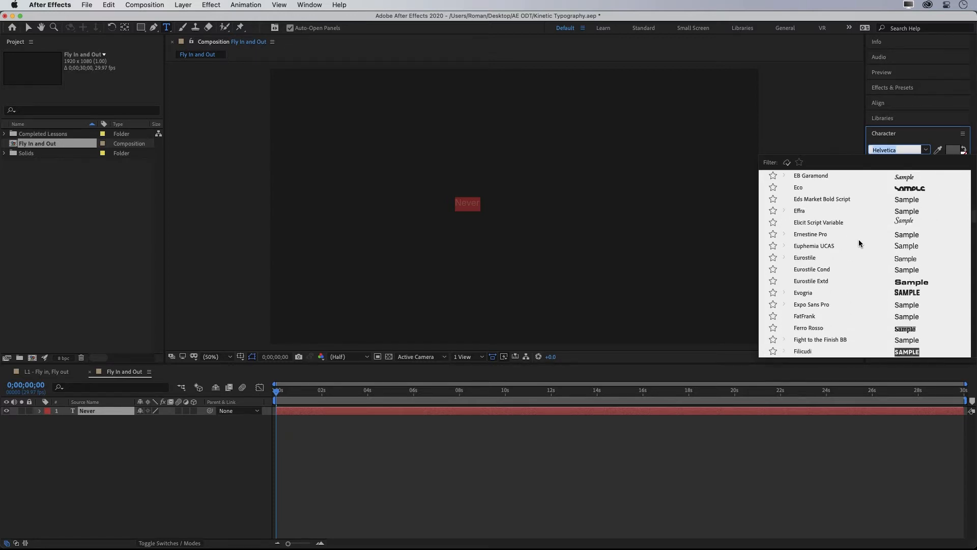
left_click(830, 293)
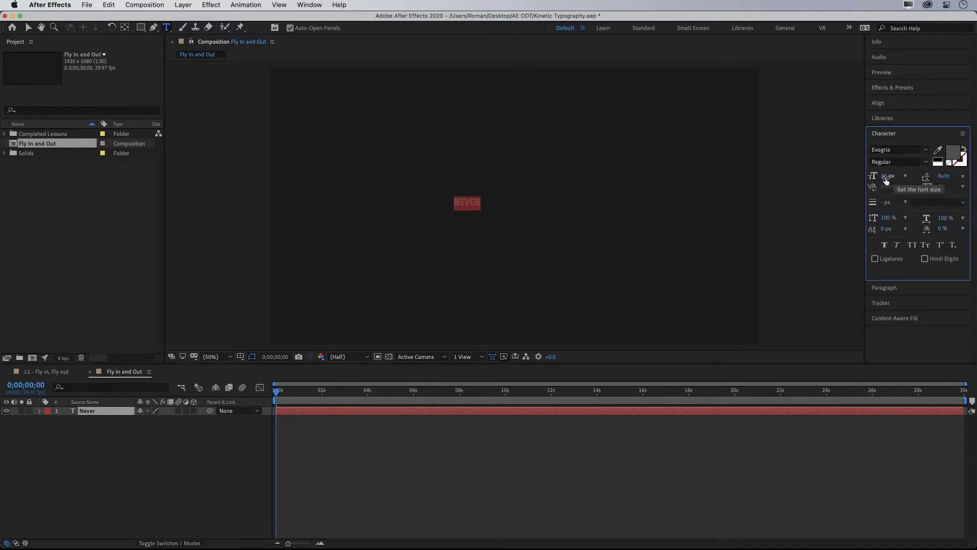
left_click_drag(885, 177, 957, 173)
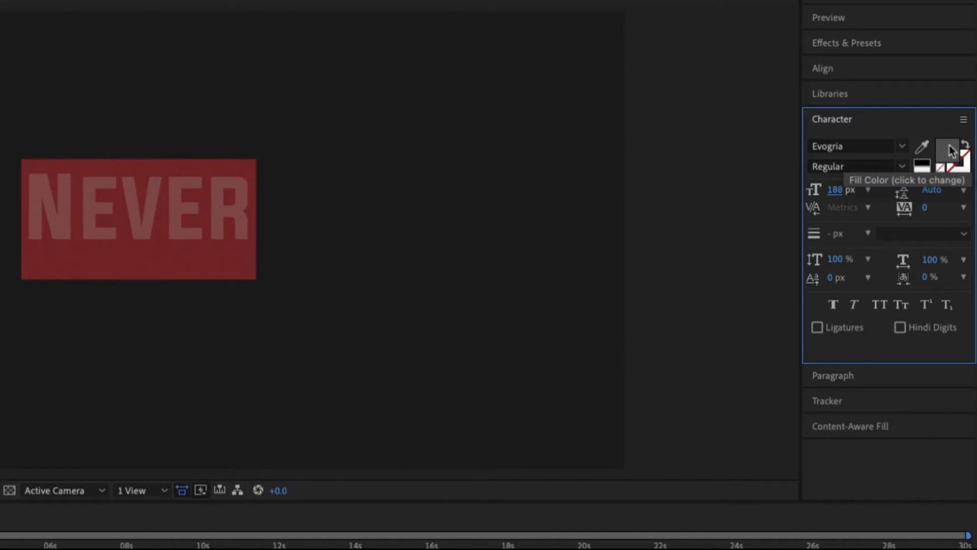
Make the text fill white (FFFFFF), turn on All Caps, and show the paragraph settings
left_click(948, 160)
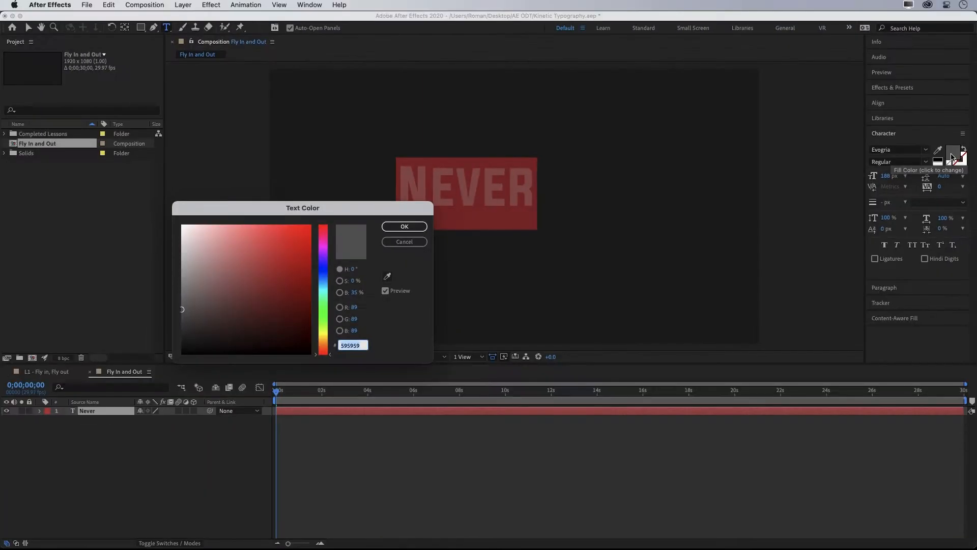
mouse_move(218, 294)
left_mouse_down()
mouse_move(258, 264)
mouse_move(220, 275)
mouse_move(174, 224)
left_mouse_up()
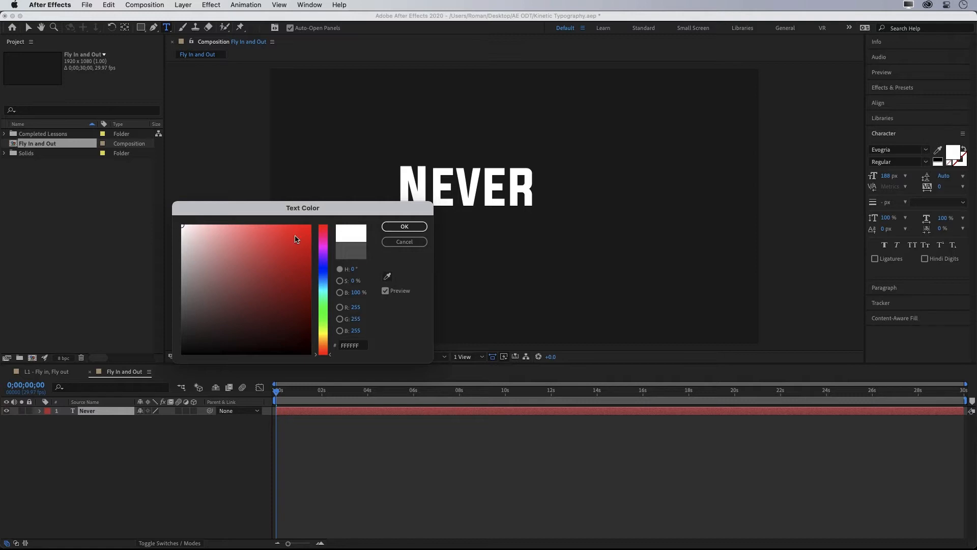
left_click(404, 226)
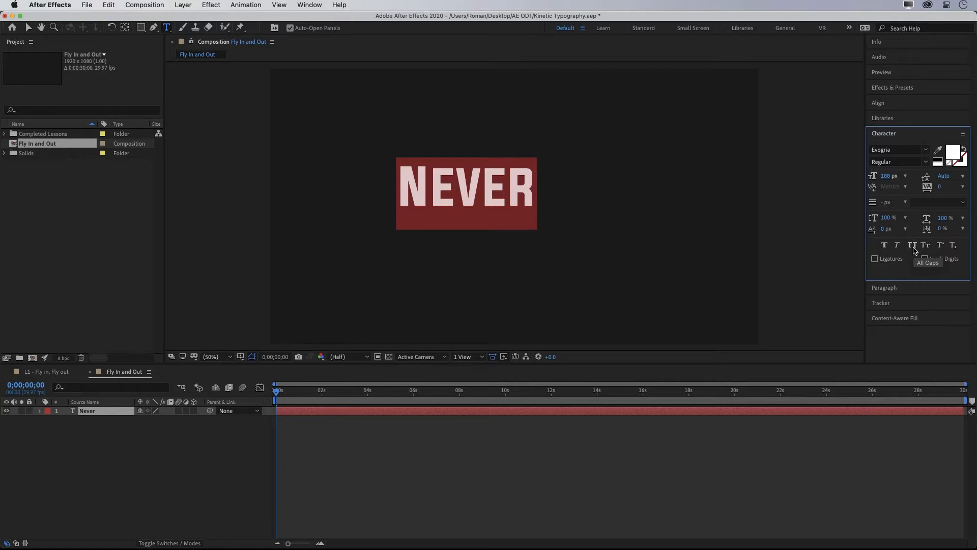
left_click(913, 246)
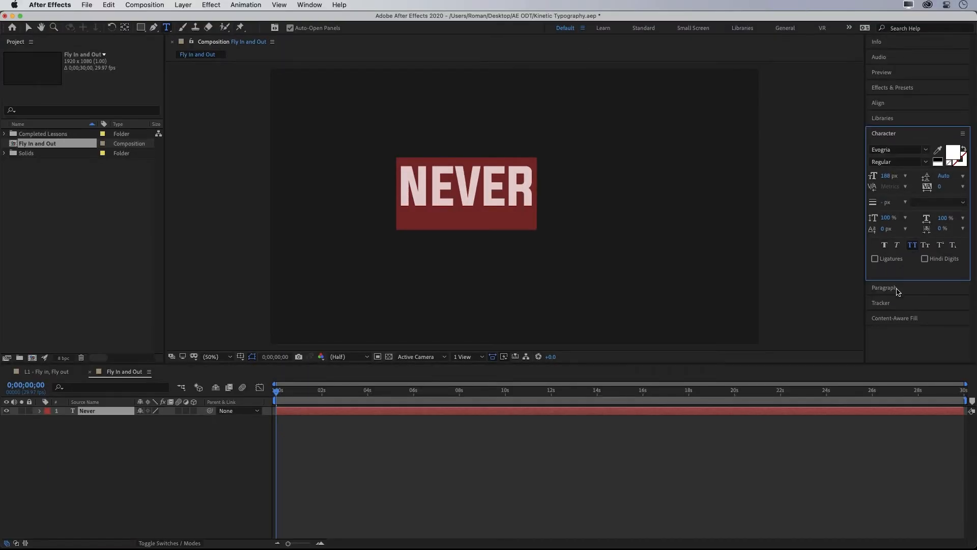
left_click(886, 288)
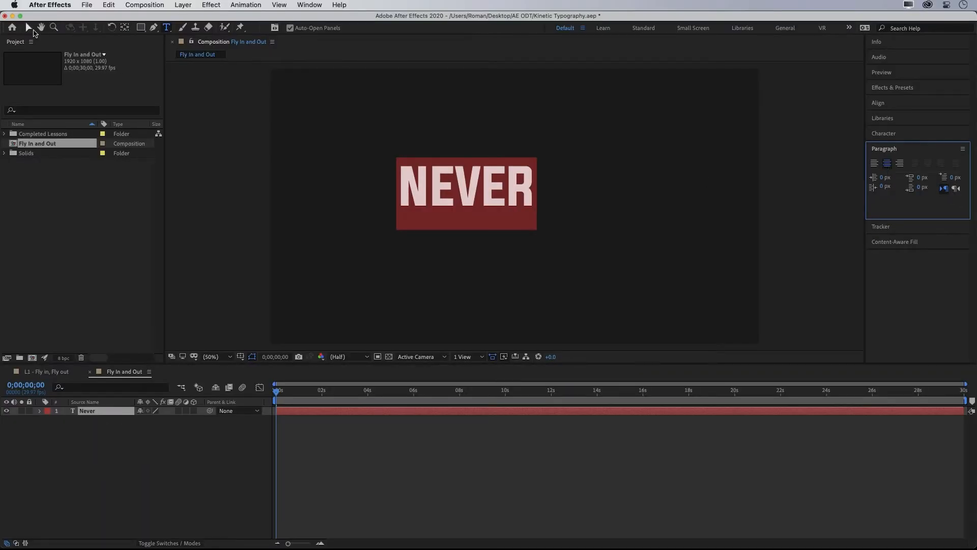
Move the NEVER text closer to the middle of the frame and set its font size to 231 px
left_click(29, 27)
left_click_drag(444, 179, 500, 187)
left_click(885, 134)
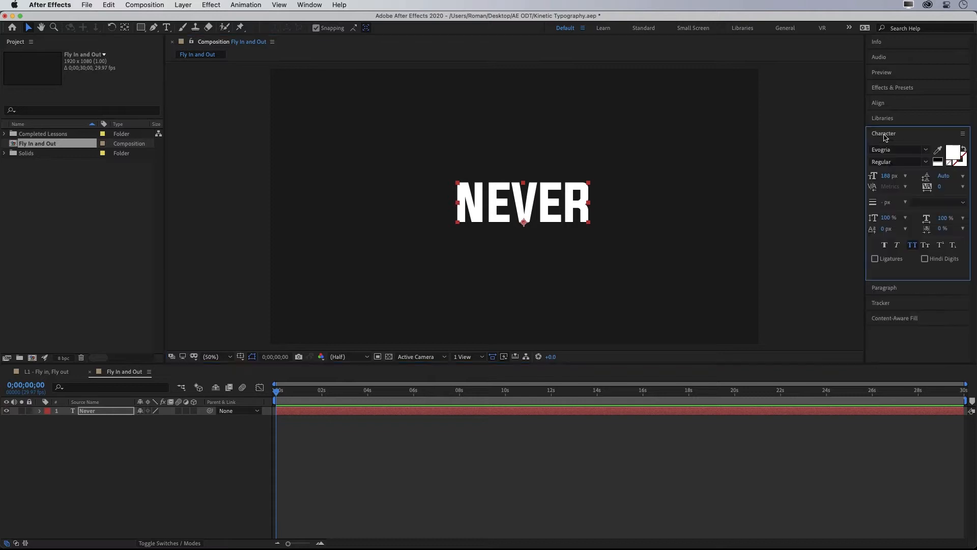
left_click_drag(887, 176, 911, 177)
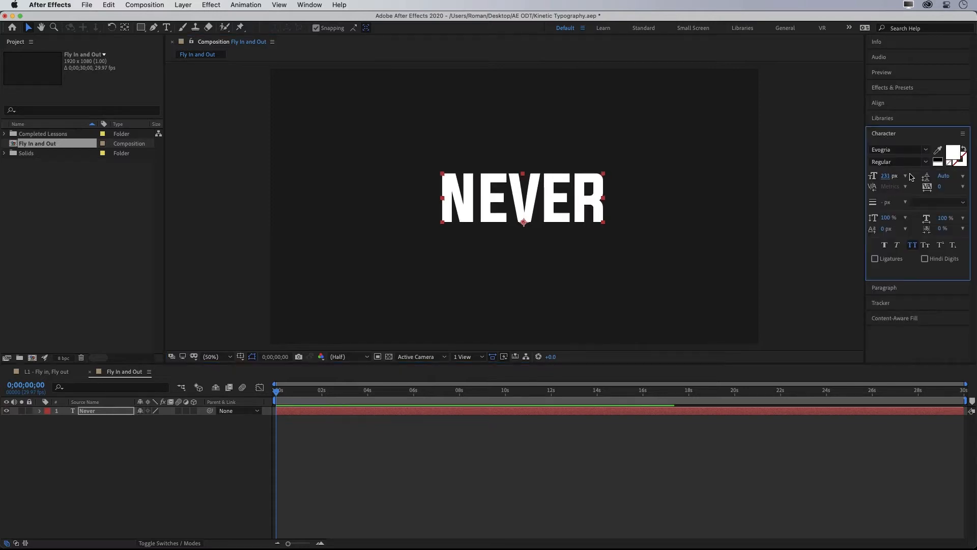
Reposition the NEVER text, then center it horizontally and vertically in the composition
left_click_drag(590, 208, 571, 226)
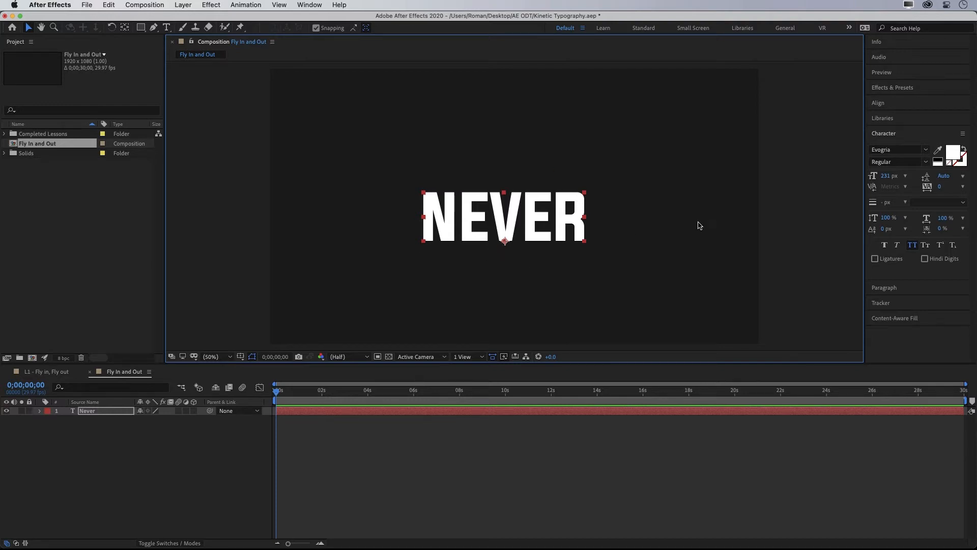
left_click(886, 107)
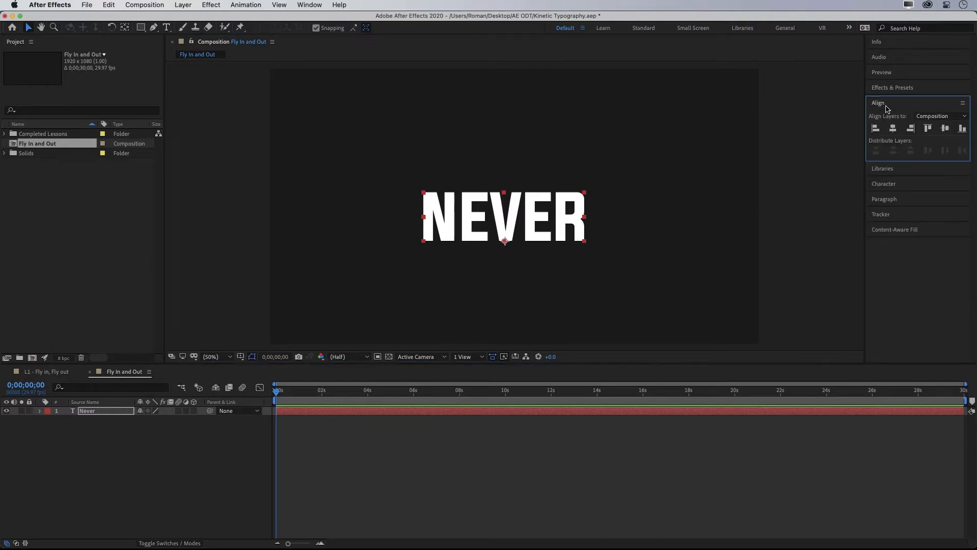
left_click(893, 129)
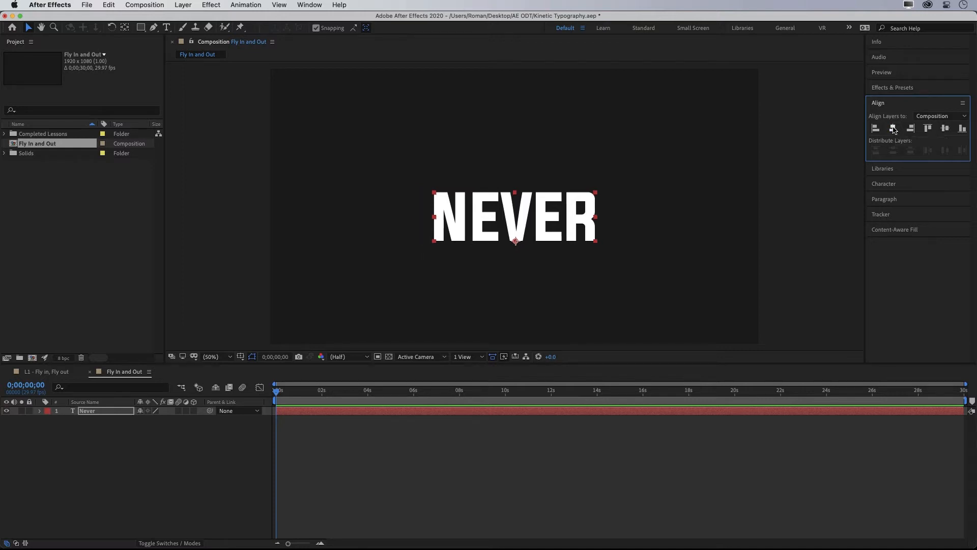
left_click(945, 129)
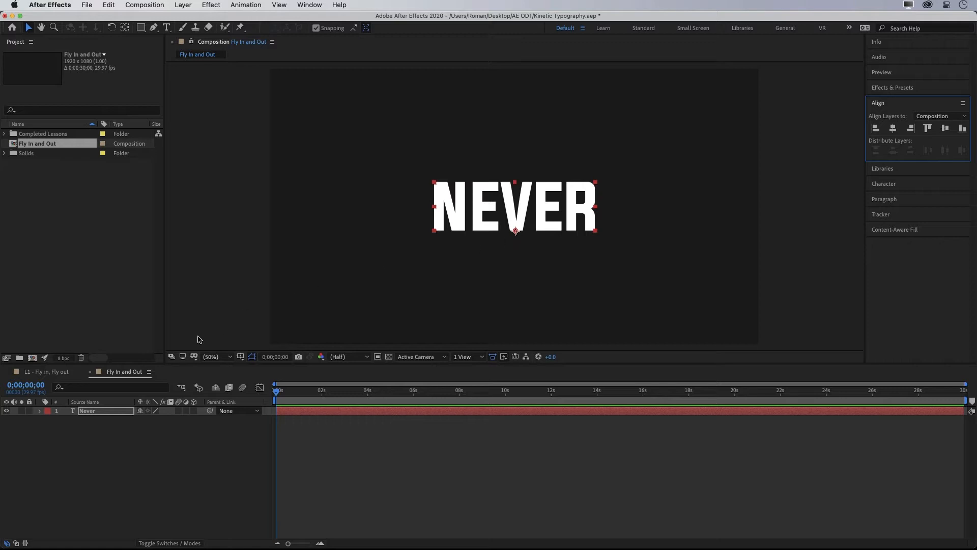
Expand the Never layer's Transform properties, and view Position, Anchor Point, Rotation, Opacity and Scale one at a time
left_click(94, 412)
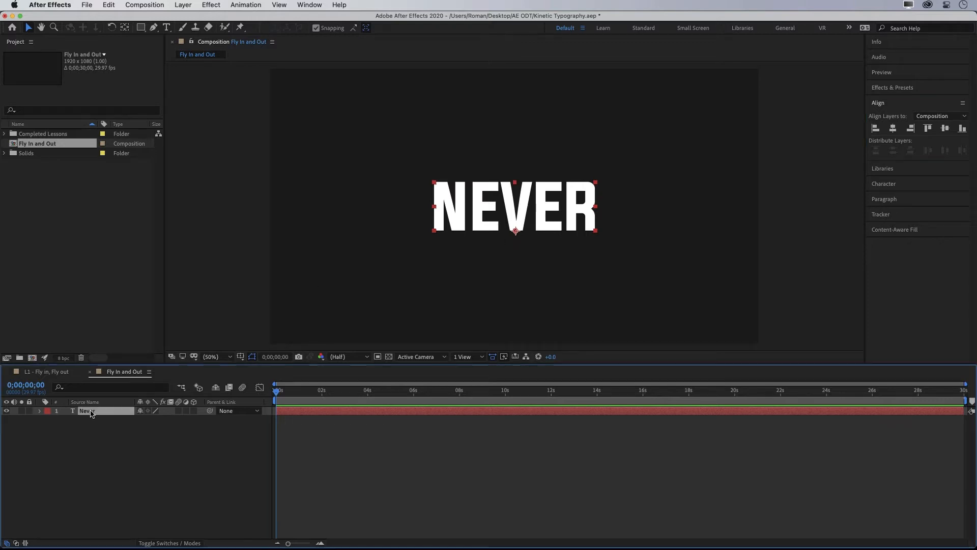
left_click(40, 412)
left_click(49, 428)
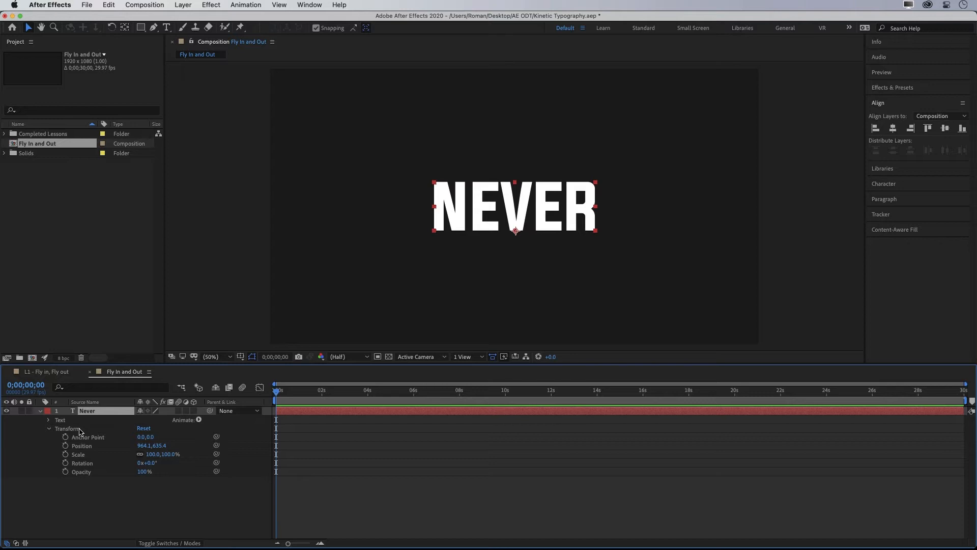
key("p")
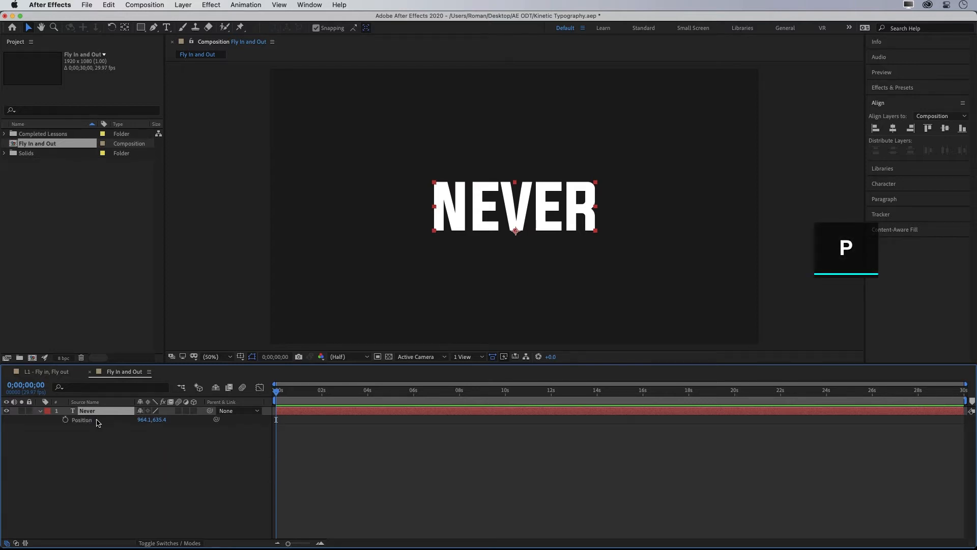
key("a")
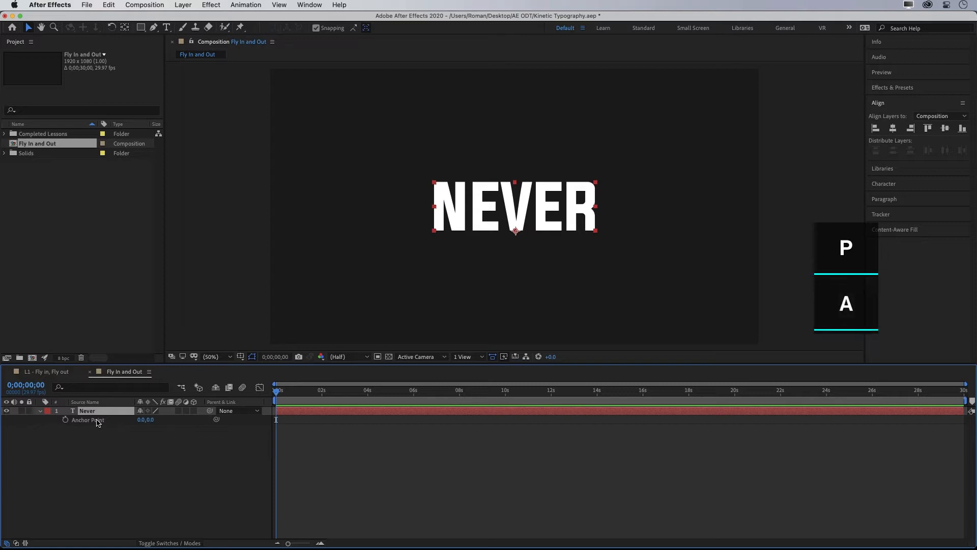
key("r")
key("t")
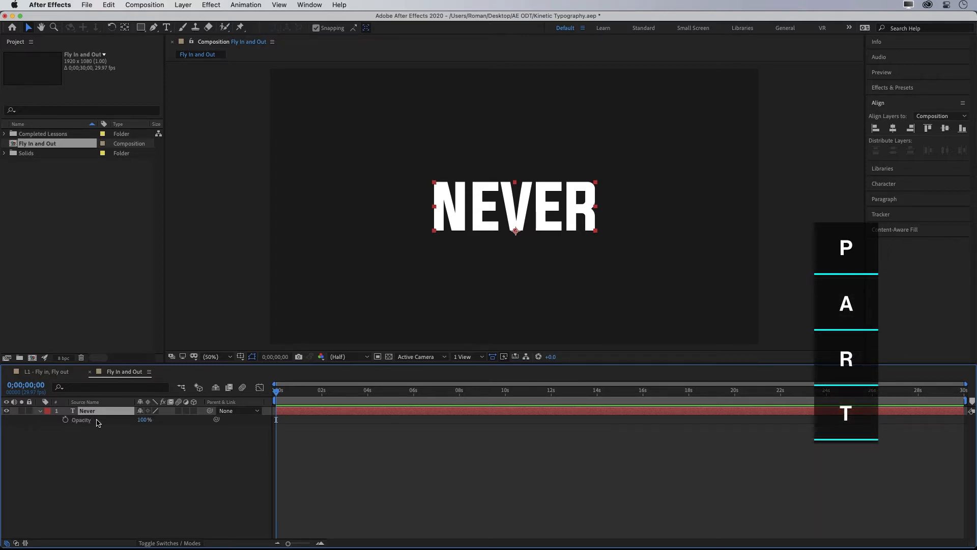
key("s")
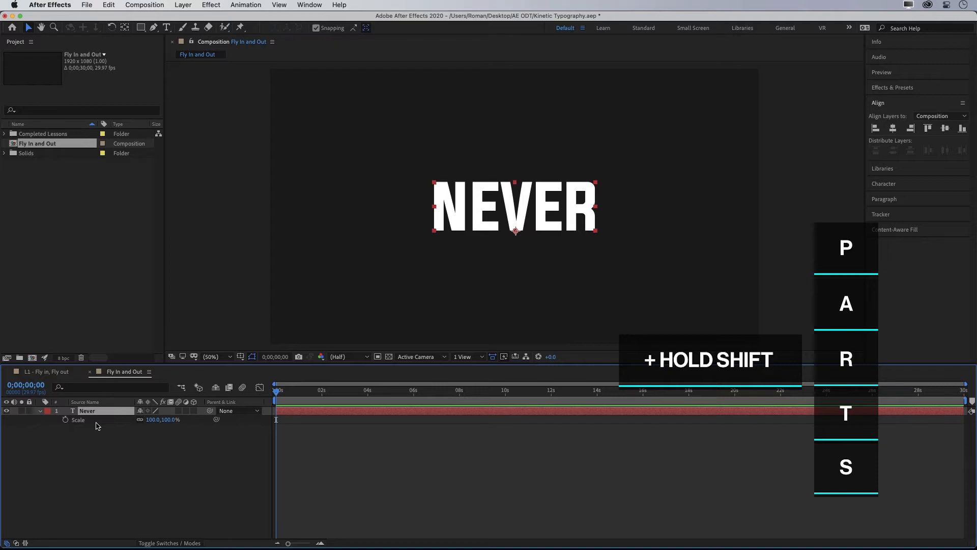
Show Position and Opacity alongside Scale on the Never layer, and collapse the layer's properties
key("shift+p")
key("shift+t")
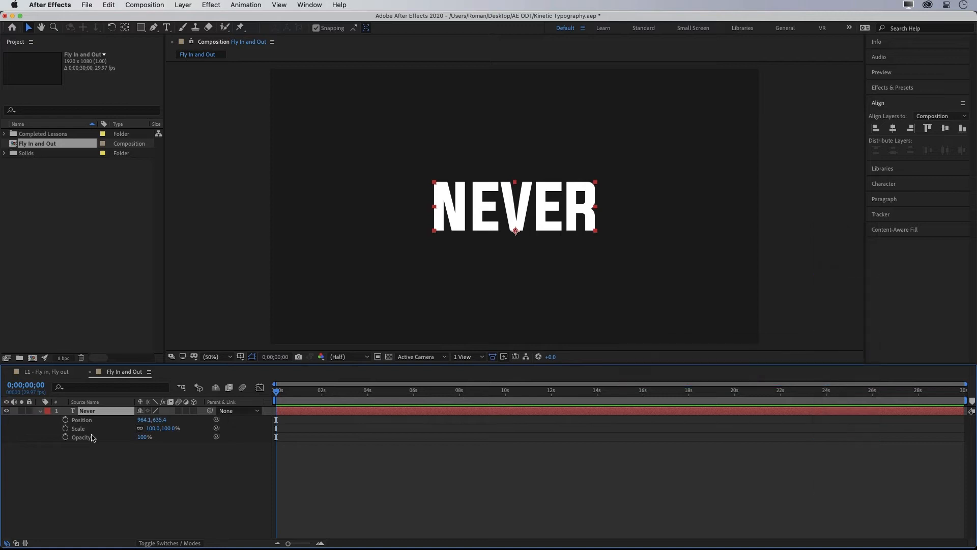
key("u")
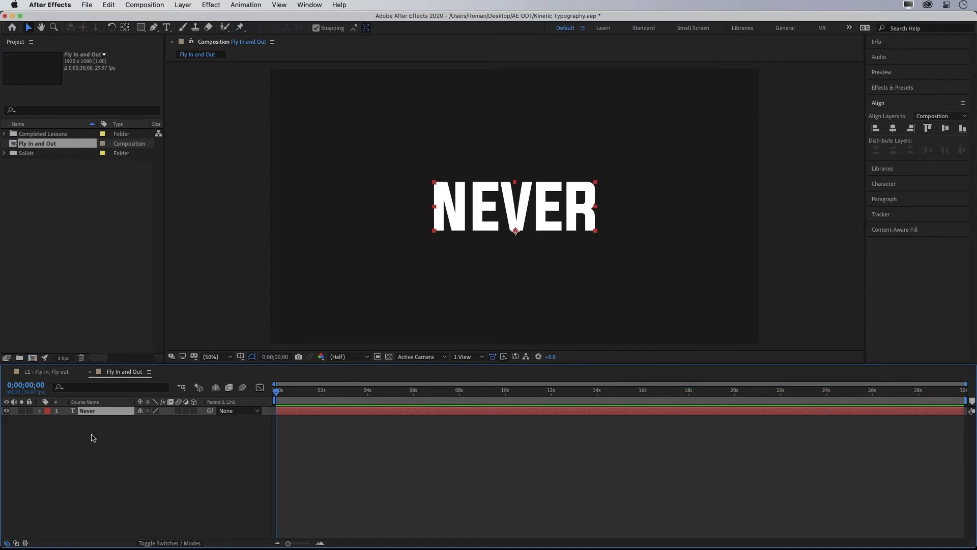
Enable Position keyframing for the Never layer at the start of the composition and add a second keyframe at 0;00;00;13
key("p")
left_click(66, 421)
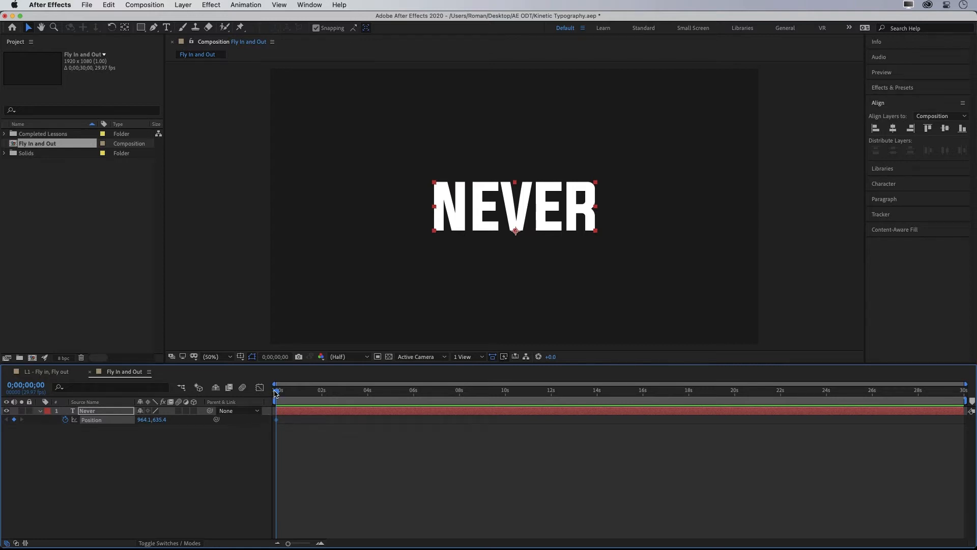
mouse_move(275, 394)
left_mouse_down()
mouse_move(314, 395)
mouse_move(270, 396)
left_mouse_up()
key("space")
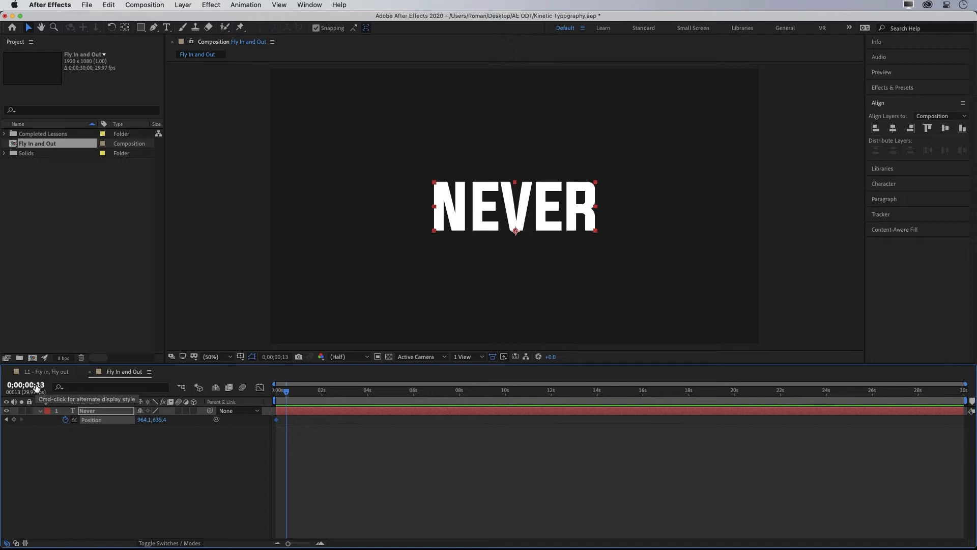
left_click(14, 421)
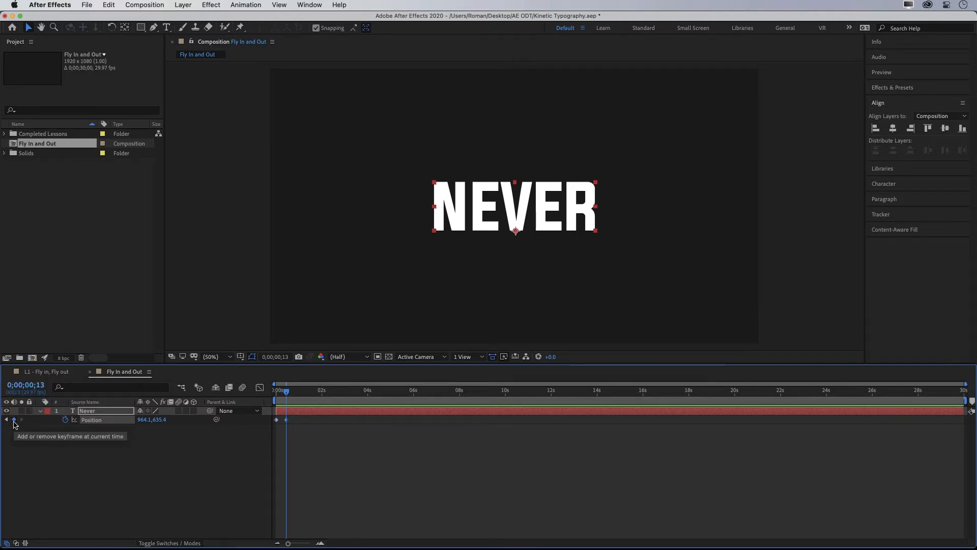
Add two more Position keyframes to the Never layer, at 0;00;01;24 and 0;00;02;08
key("space")
key("space")
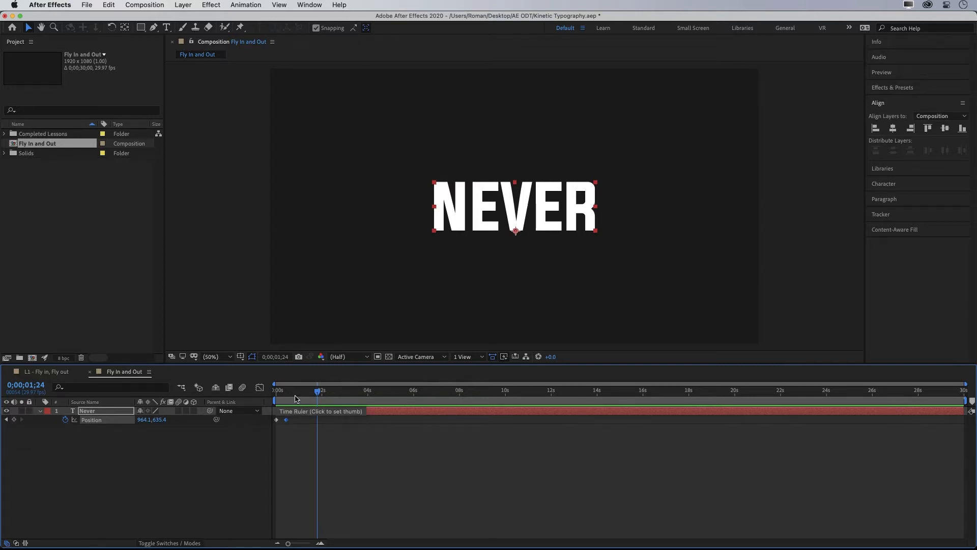
left_click(14, 420)
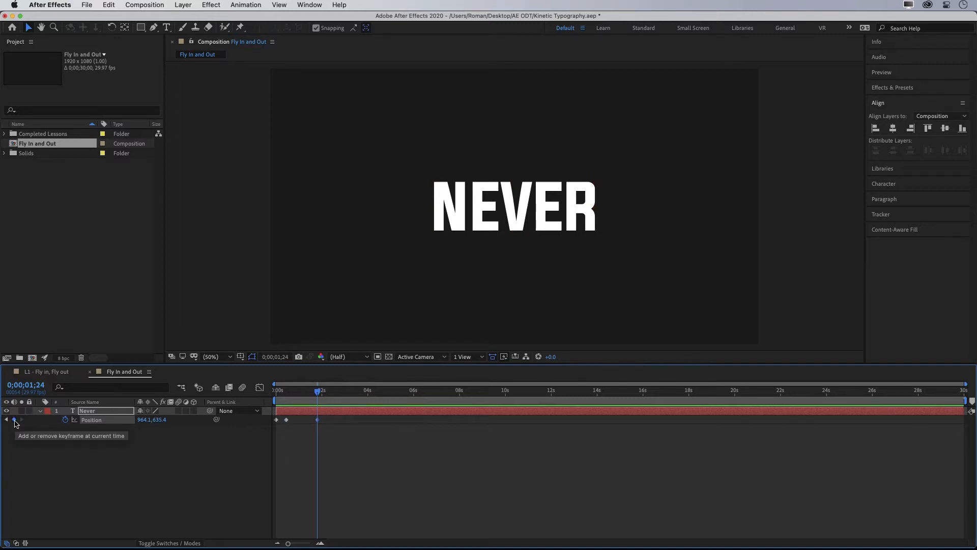
key("space")
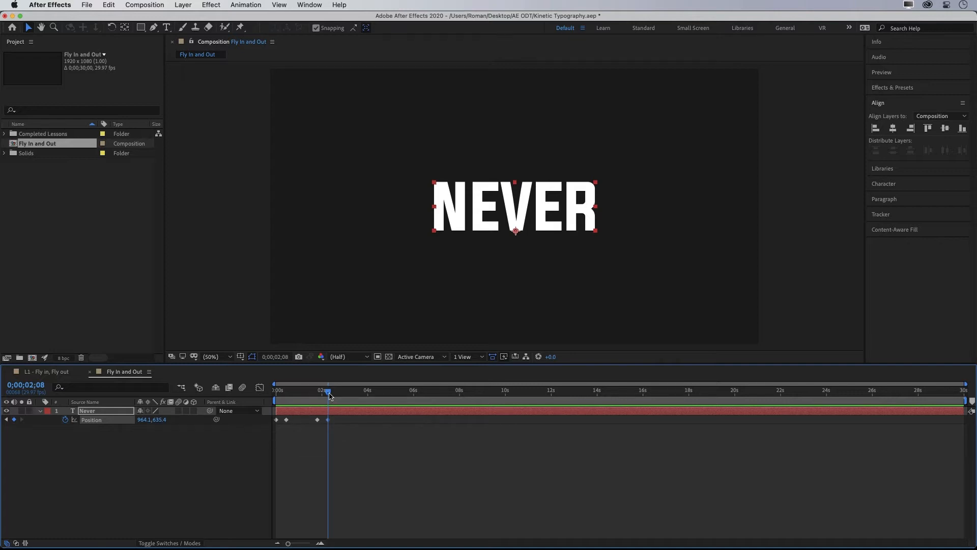
At the first keyframe, move the NEVER text beyond the frame's left edge to X -456.9, and preview the fly-in
left_click_drag(330, 396, 283, 393)
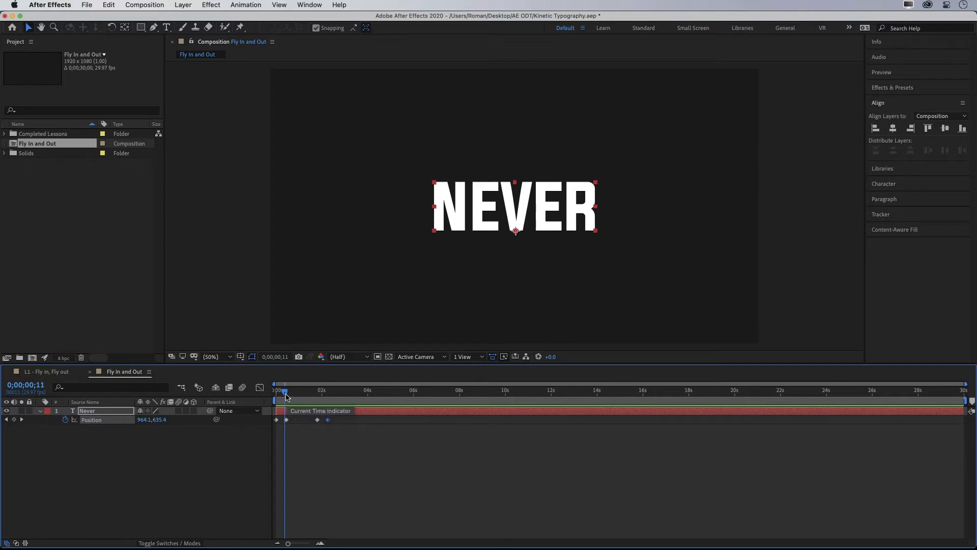
mouse_move(286, 397)
left_mouse_down()
mouse_move(276, 396)
mouse_move(329, 397)
mouse_move(273, 397)
left_mouse_up()
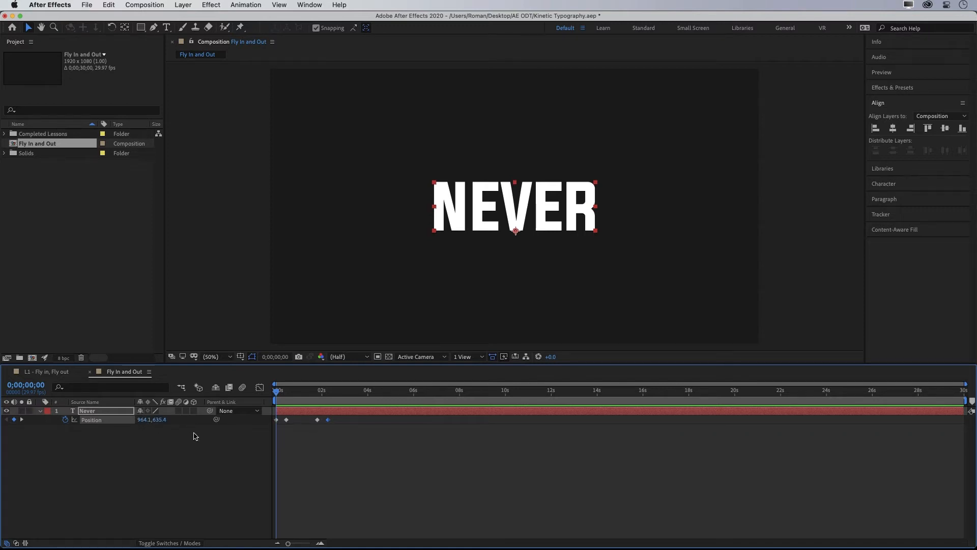
left_click_drag(143, 421, 140, 454)
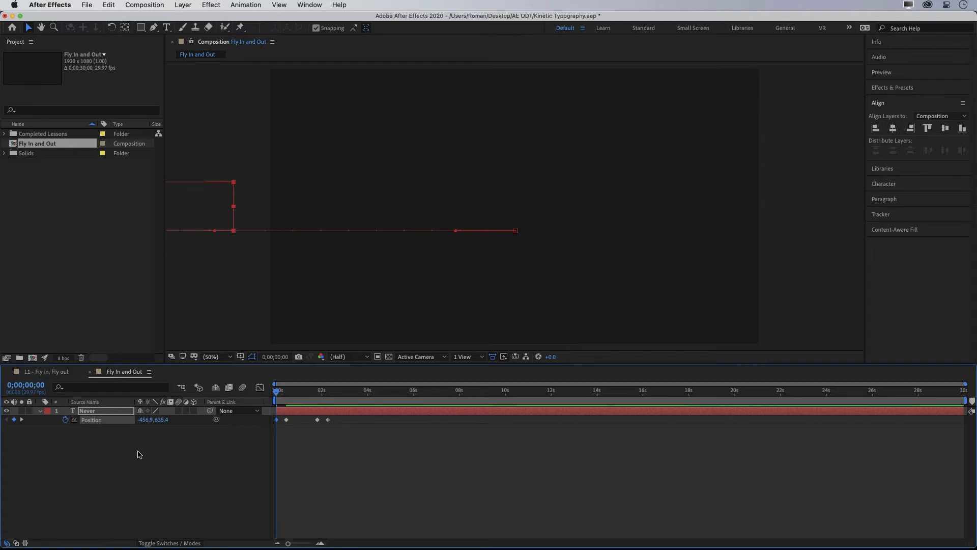
key("space")
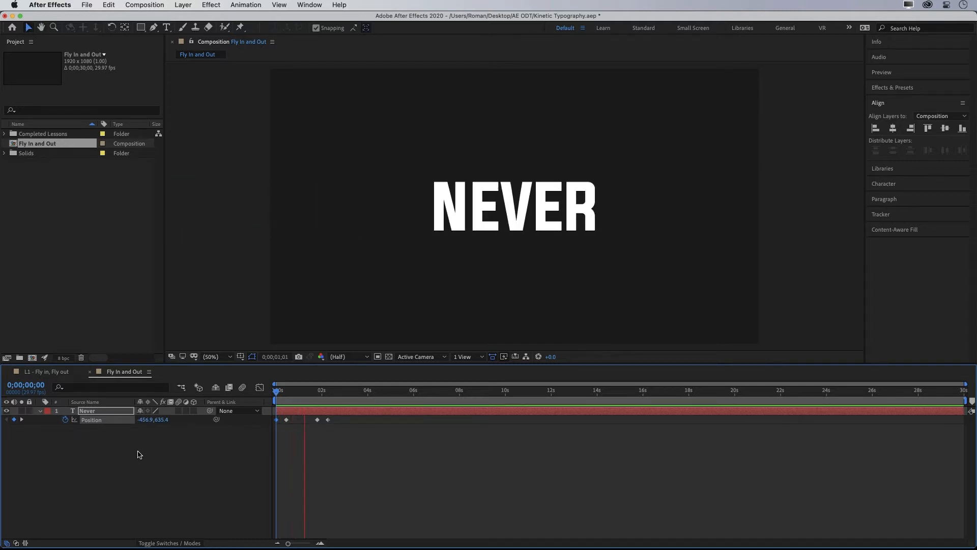
key("space")
Examine the Never layer's Position keyframes by scrubbing across them and stepping backward and forward between them
left_click(285, 392)
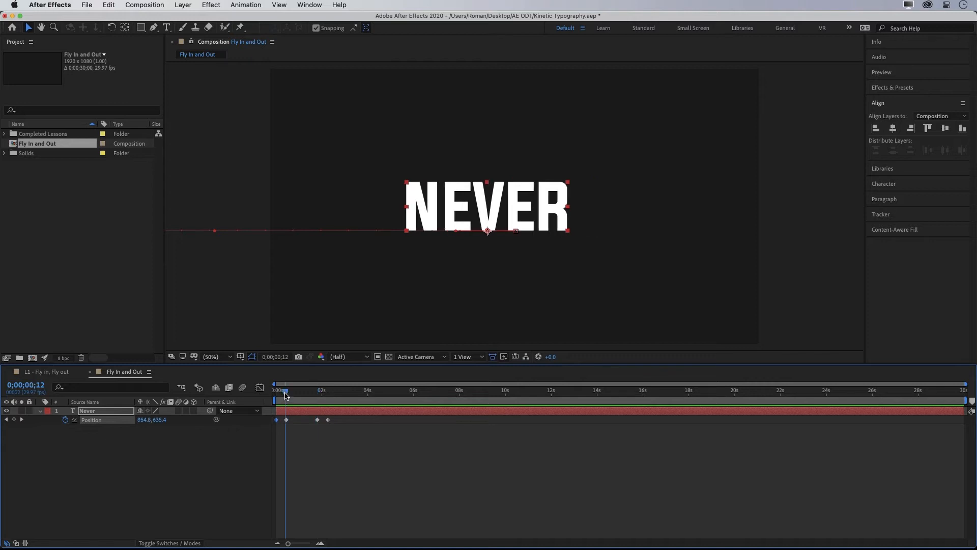
left_click_drag(285, 393, 317, 395)
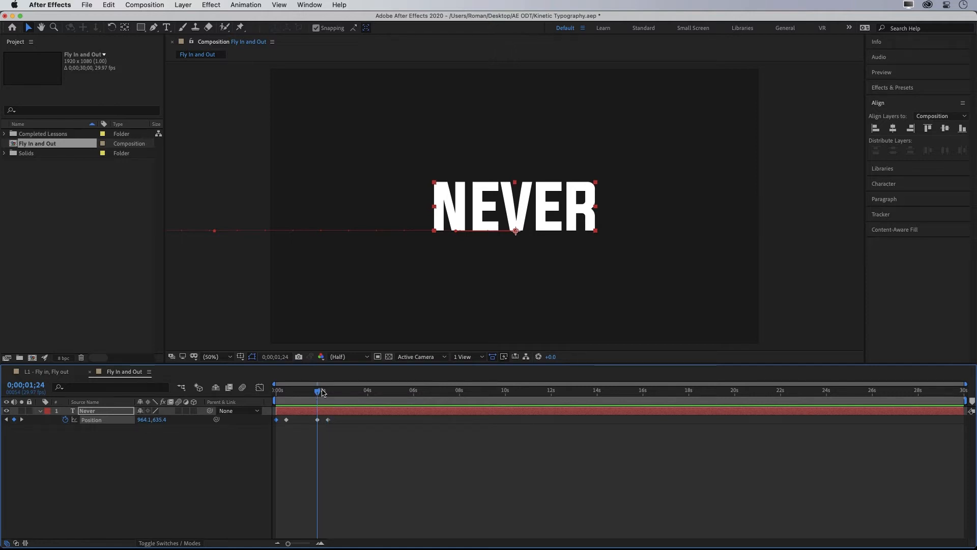
left_click_drag(318, 394, 321, 392)
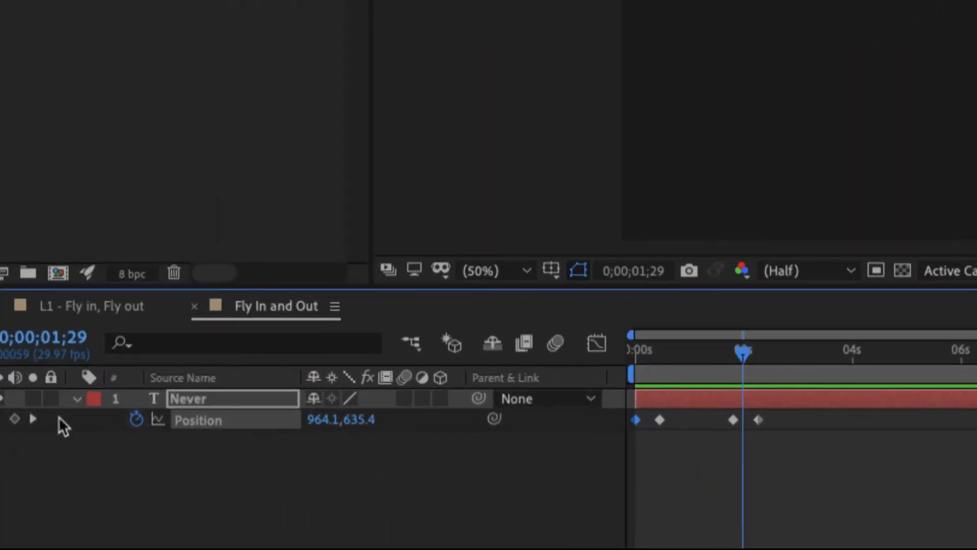
left_click(37, 419)
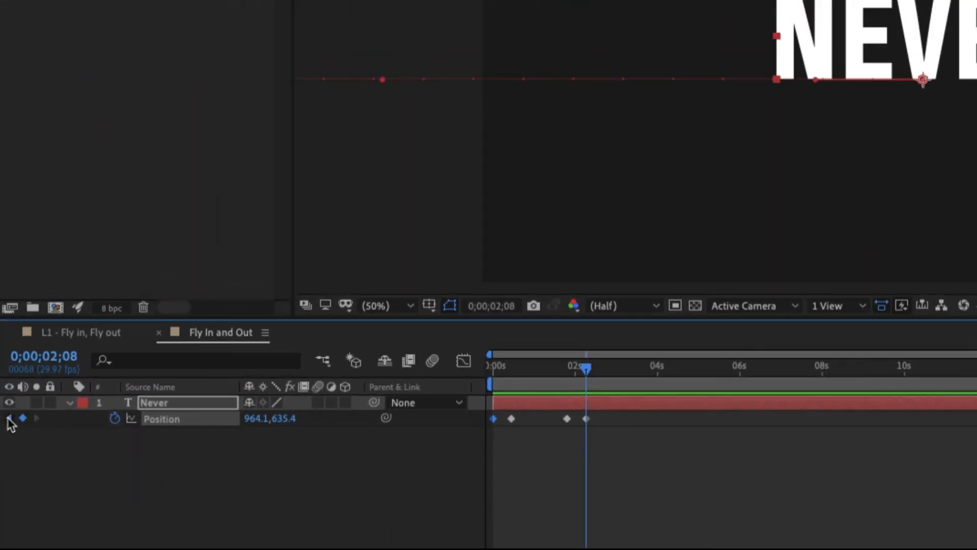
left_click(9, 418)
left_click(36, 418)
left_click(9, 418)
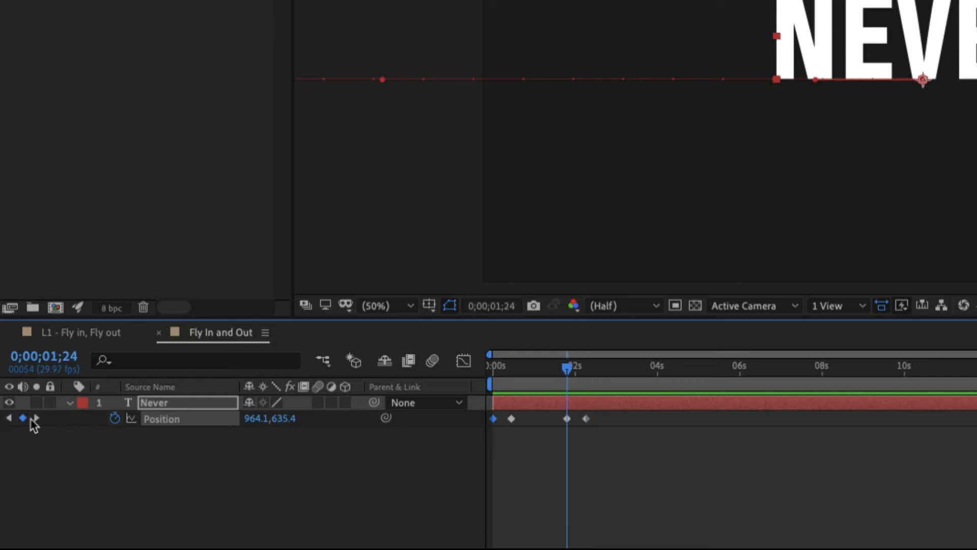
left_click(36, 418)
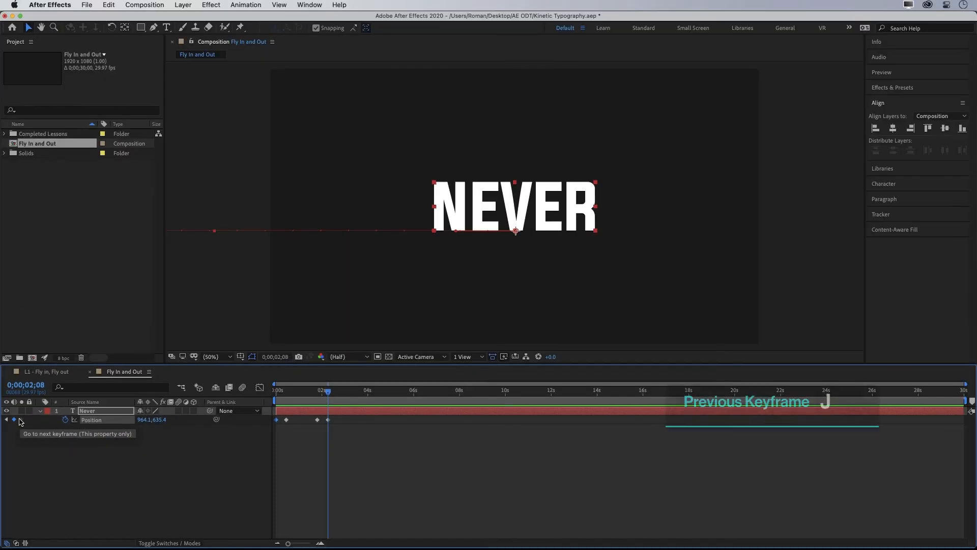
key("j")
key("j")
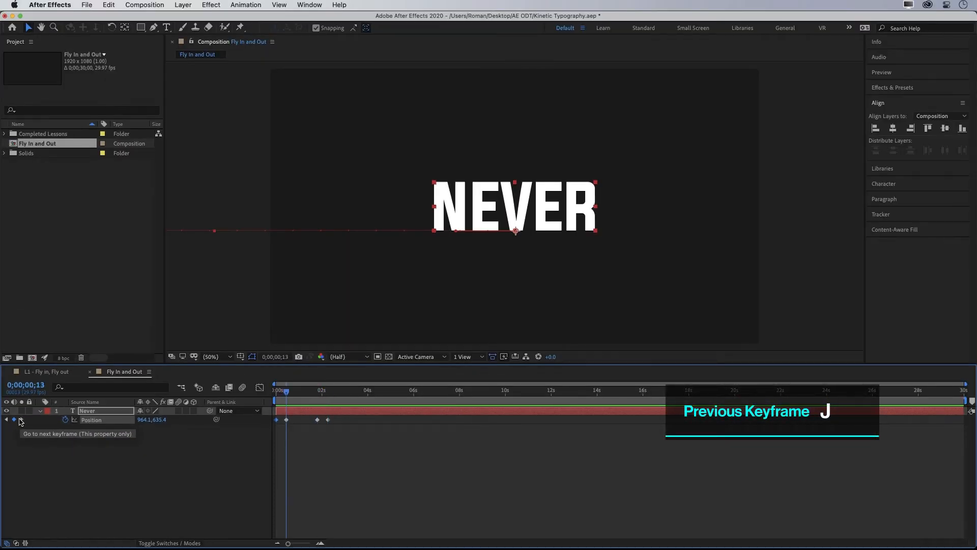
key("j")
key("k")
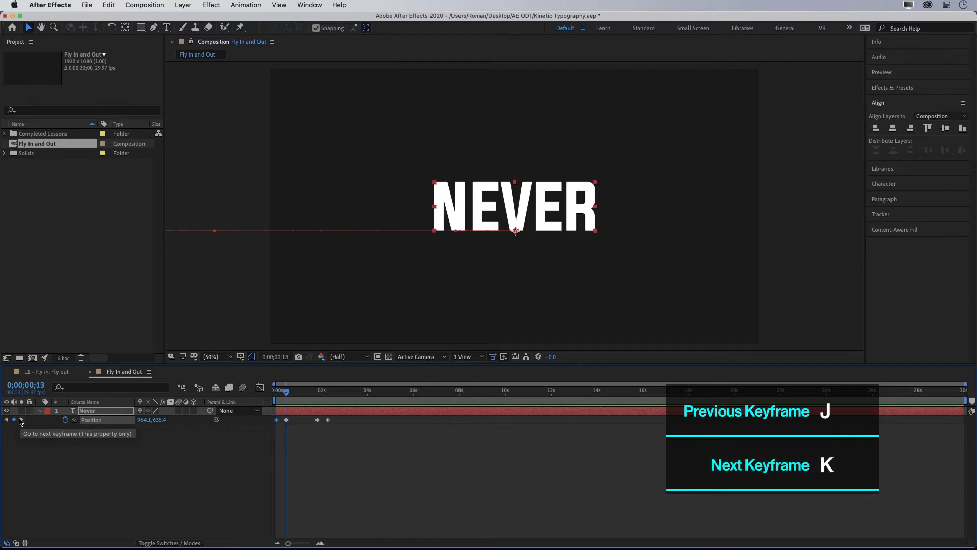
At the 0;00;02;08 keyframe, move the NEVER text beyond the frame's right edge to X about 2471, and preview the animation
left_click(21, 420)
left_click(21, 420)
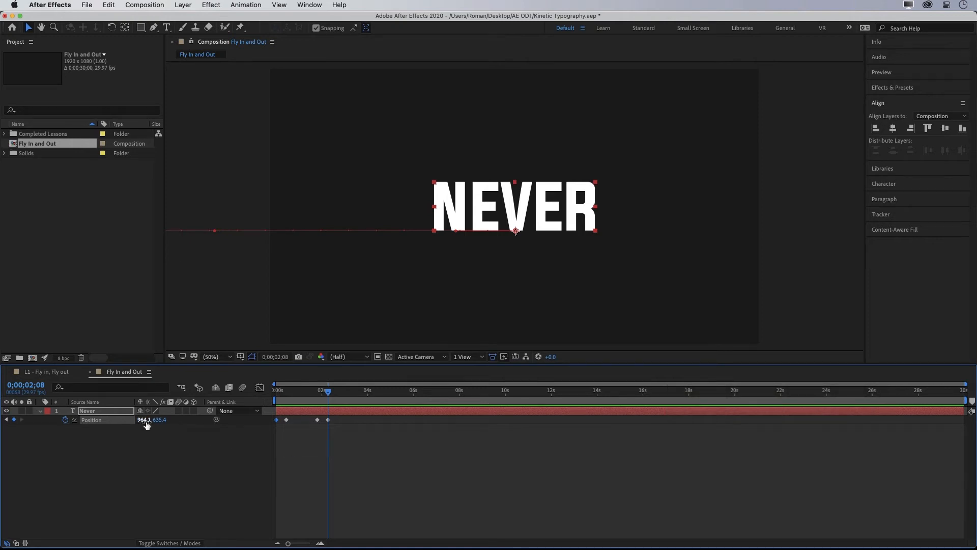
left_click_drag(141, 421, 144, 423)
left_click_drag(485, 229, 864, 258)
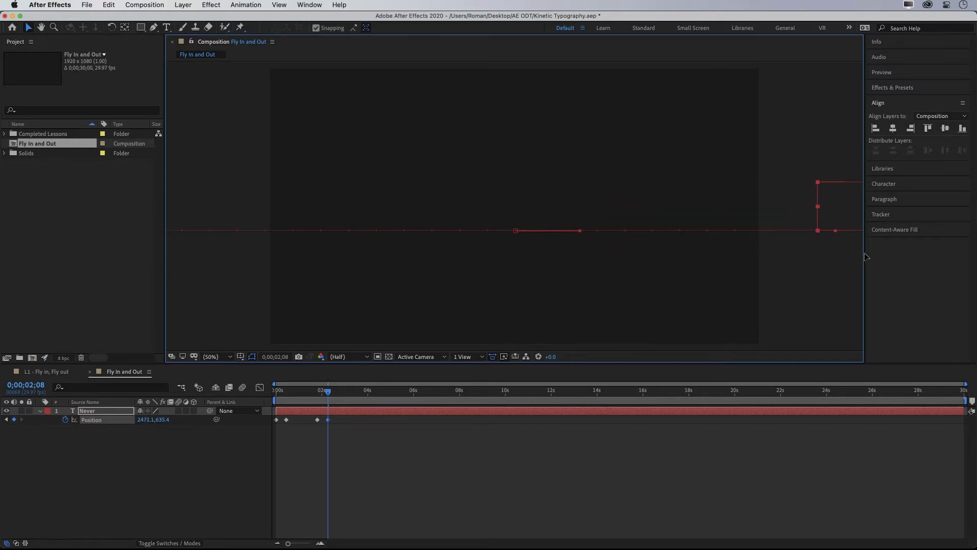
left_click_drag(329, 391, 265, 398)
key("space")
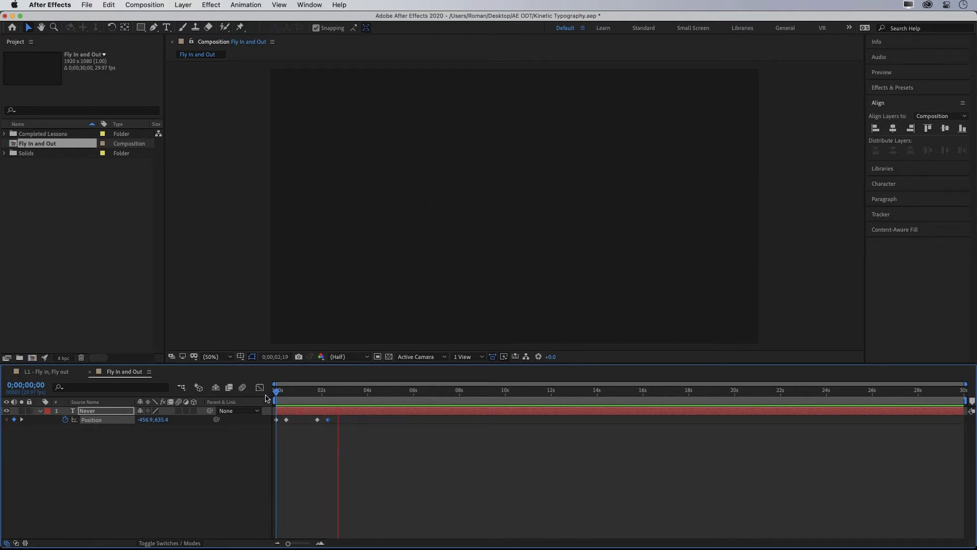
key("space")
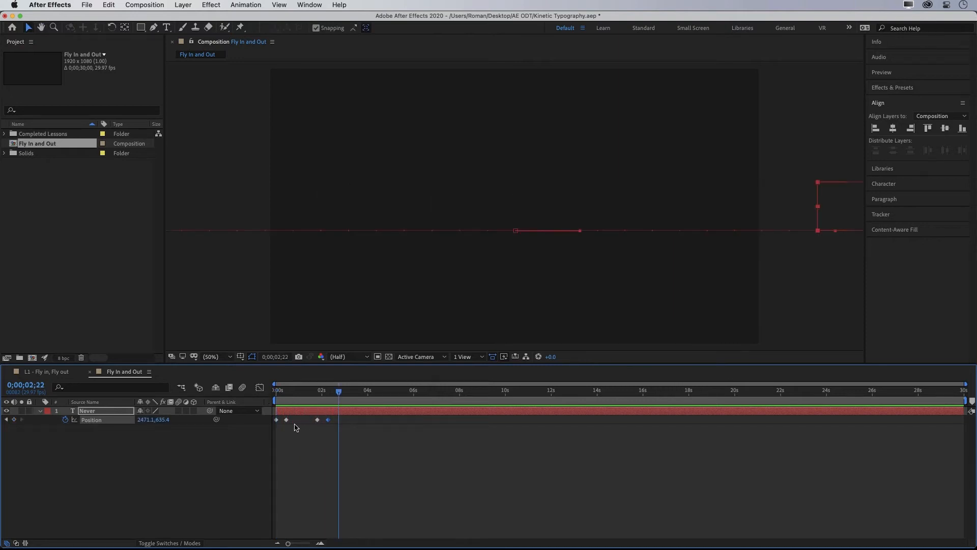
Compress the spacing of the Position keyframes so the last one falls just before 2 seconds, and preview the faster motion
left_click_drag(287, 422, 264, 393)
left_click(332, 426)
left_click(328, 421)
key("space")
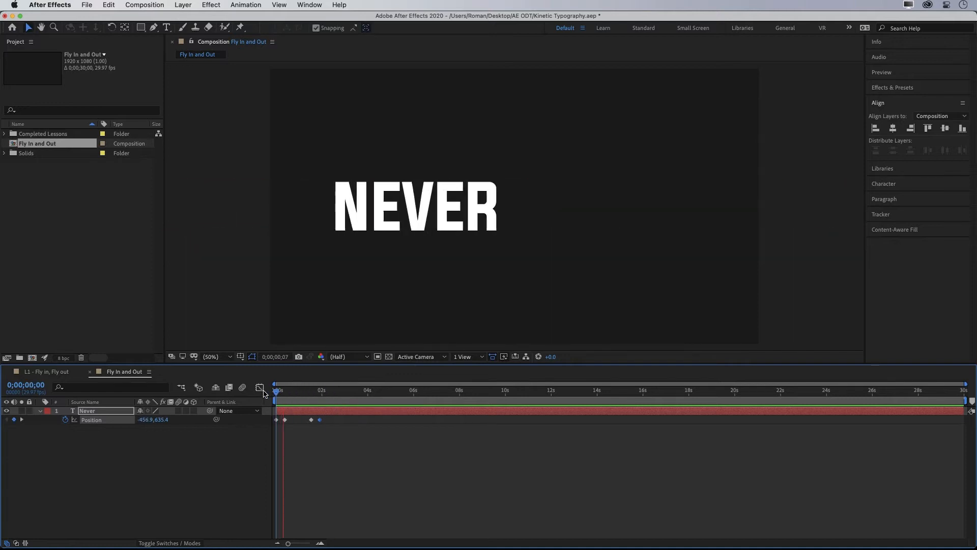
Set the end of the work area at 0;00;02;04 and play back the shortened preview range
left_click(326, 393)
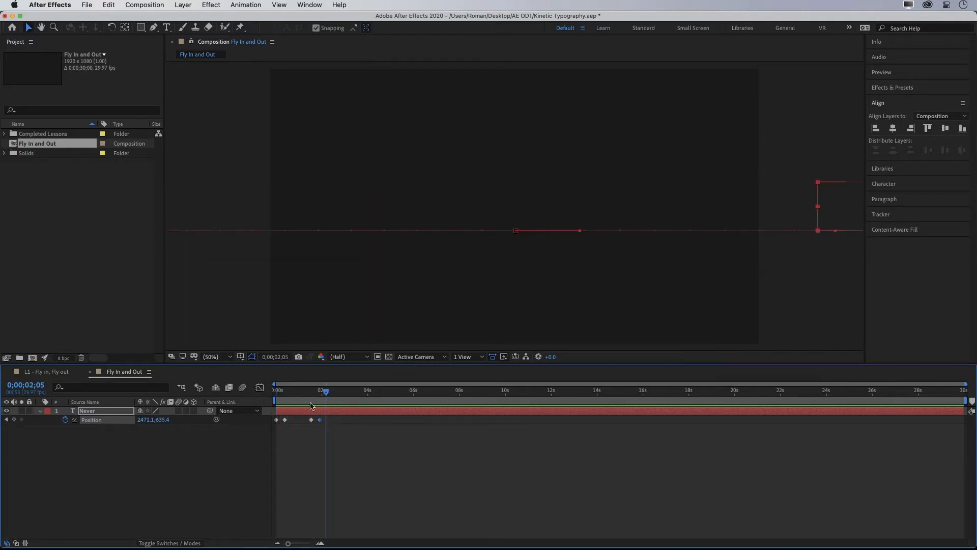
mouse_move(326, 396)
left_mouse_down()
mouse_move(275, 395)
mouse_move(326, 398)
left_mouse_up()
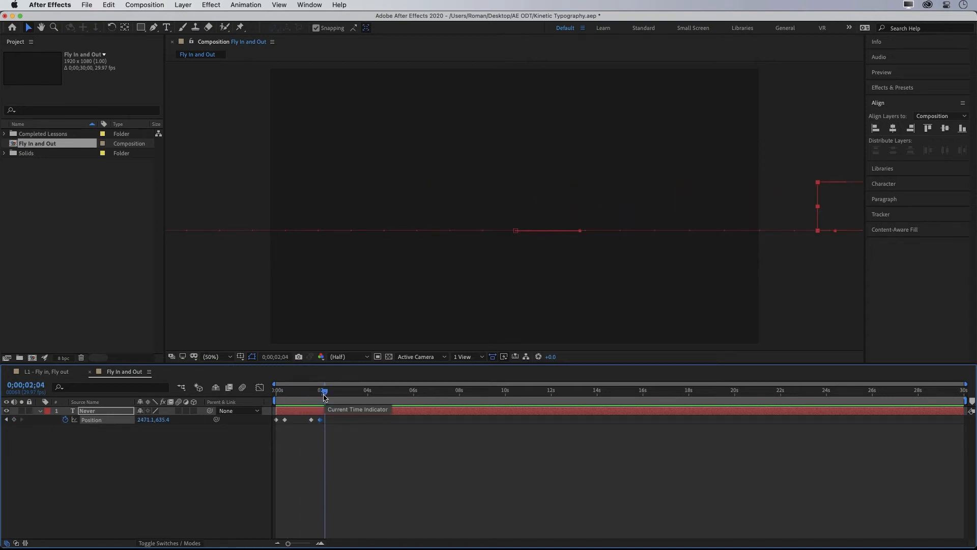
key("n")
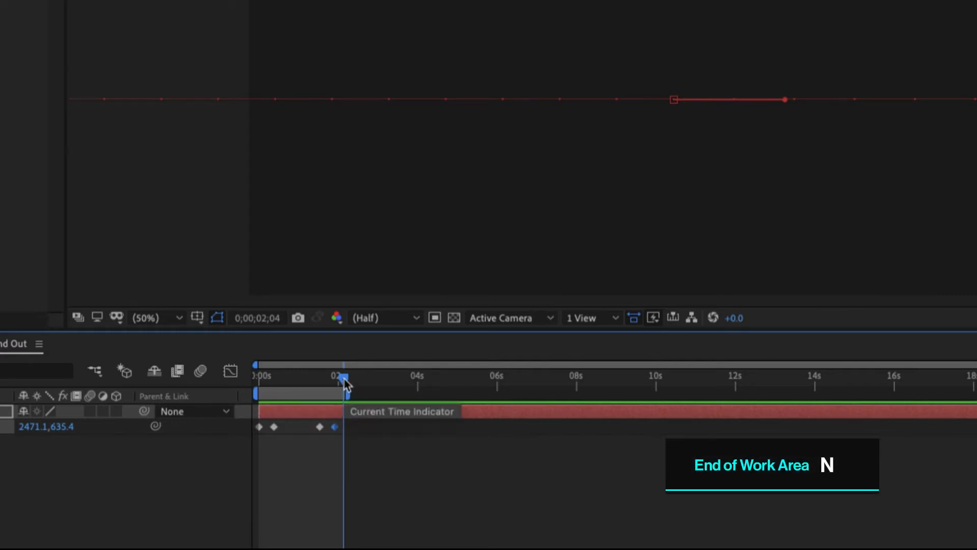
key("space")
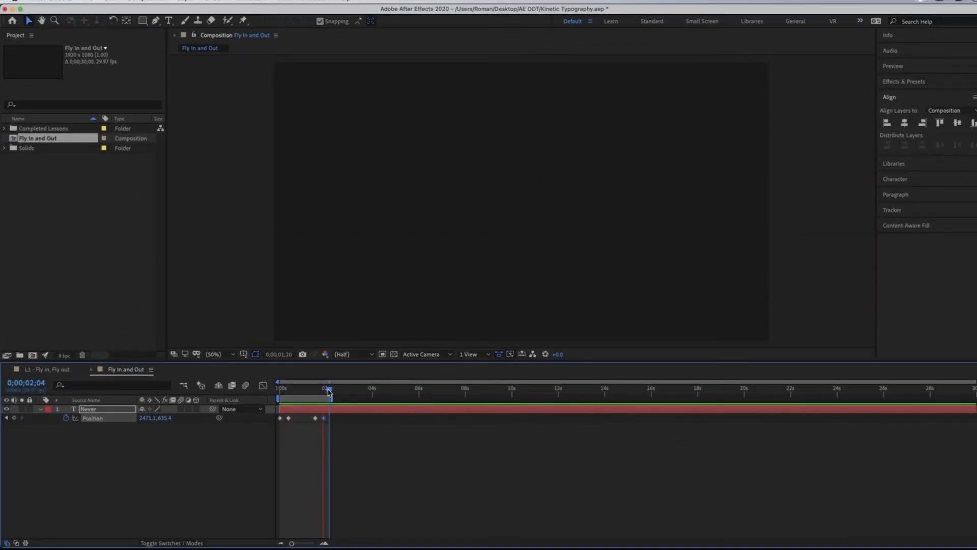
Restore the work area to the full composition, set its end at 0;00;02;03, and play back the shortened range
key("space")
left_click_drag(332, 398, 356, 400)
double_click(312, 397)
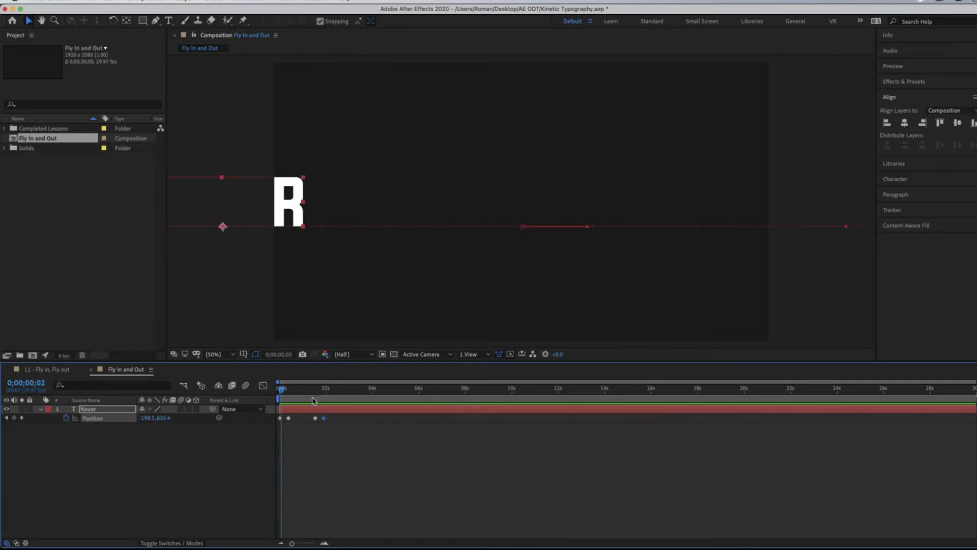
left_click_drag(313, 400, 330, 389)
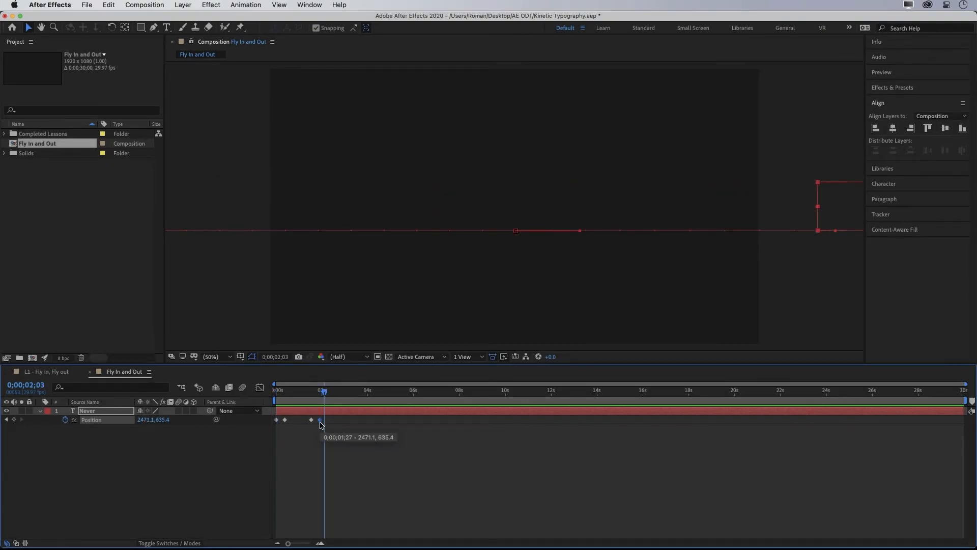
key("n")
key("space")
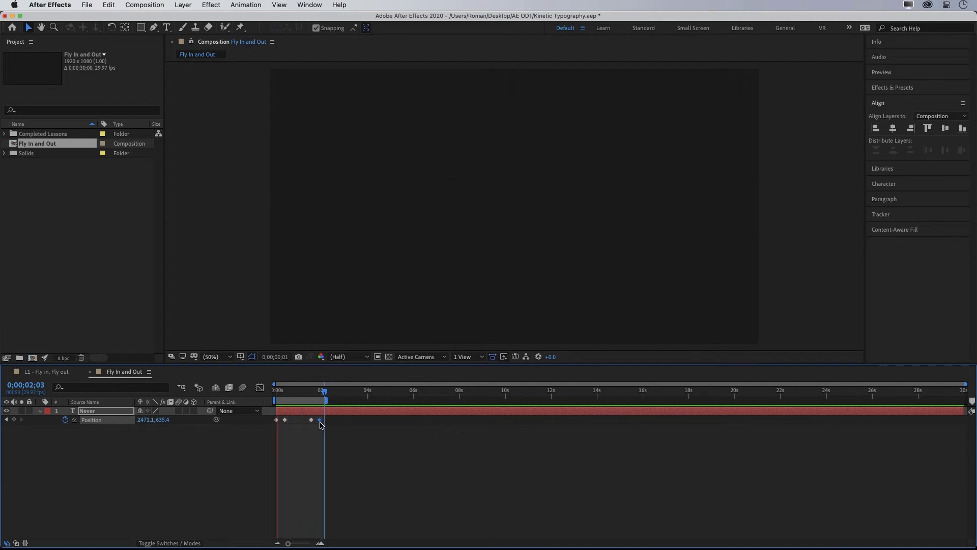
key("space")
left_click_drag(315, 393, 315, 395)
key("space")
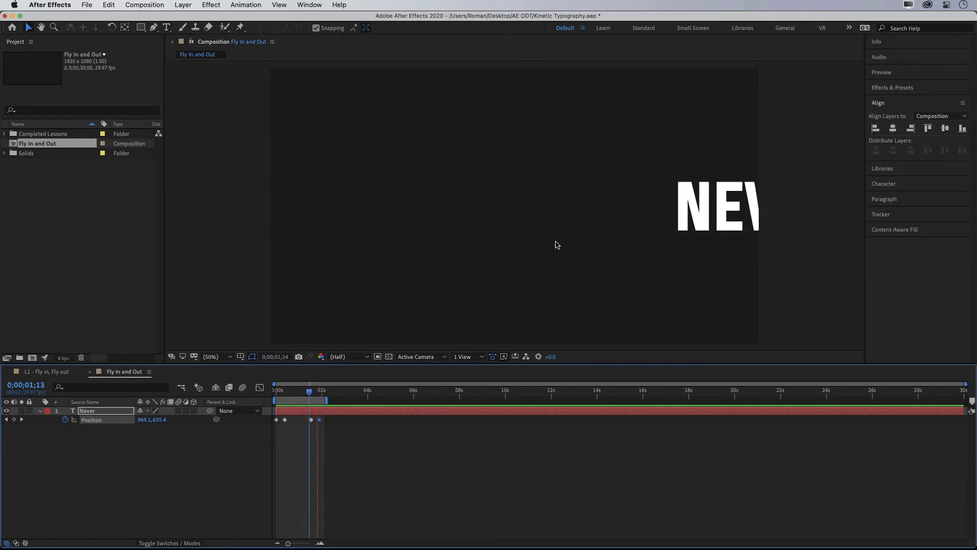
key("space")
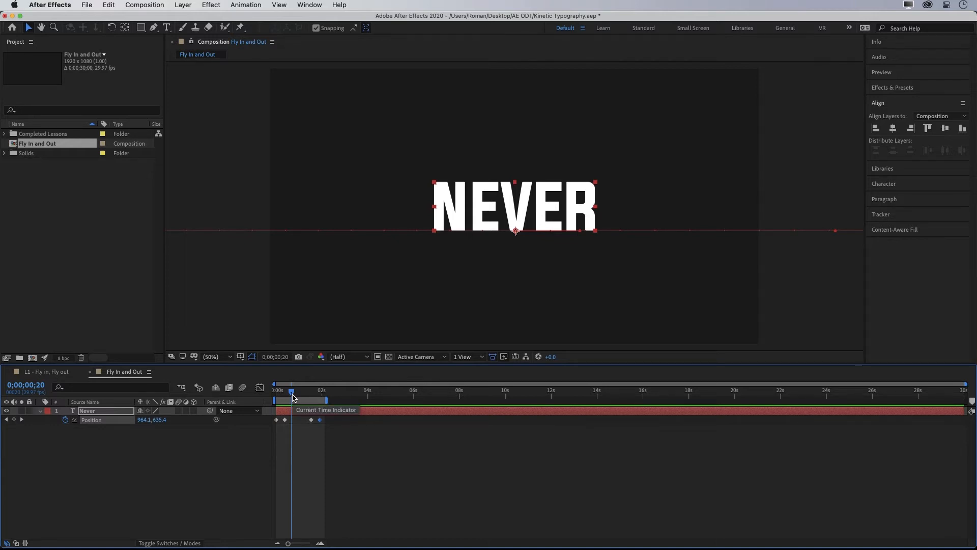
Enable motion blur for the composition and the Never layer, viewing the text at 0;00;00;05 as it enters the frame
left_click_drag(293, 396, 275, 395)
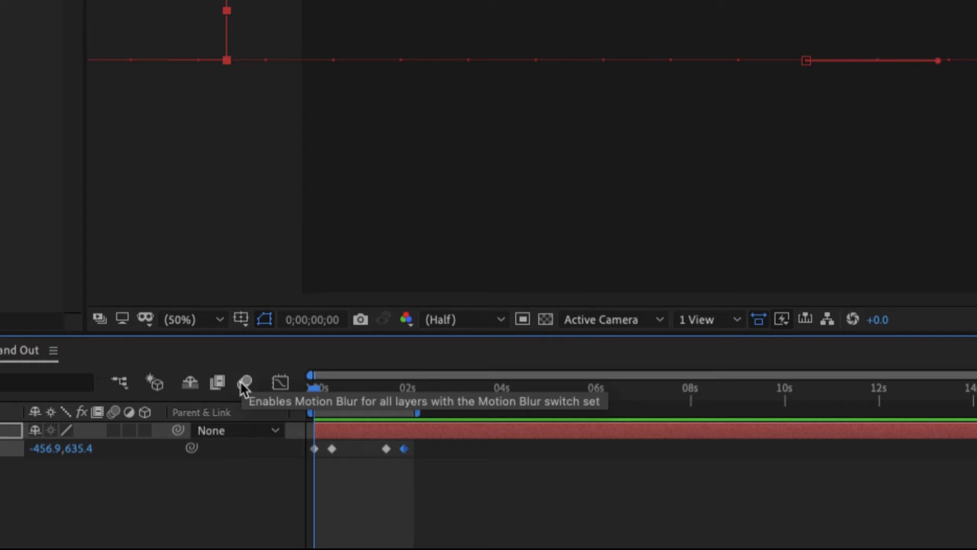
left_click(244, 389)
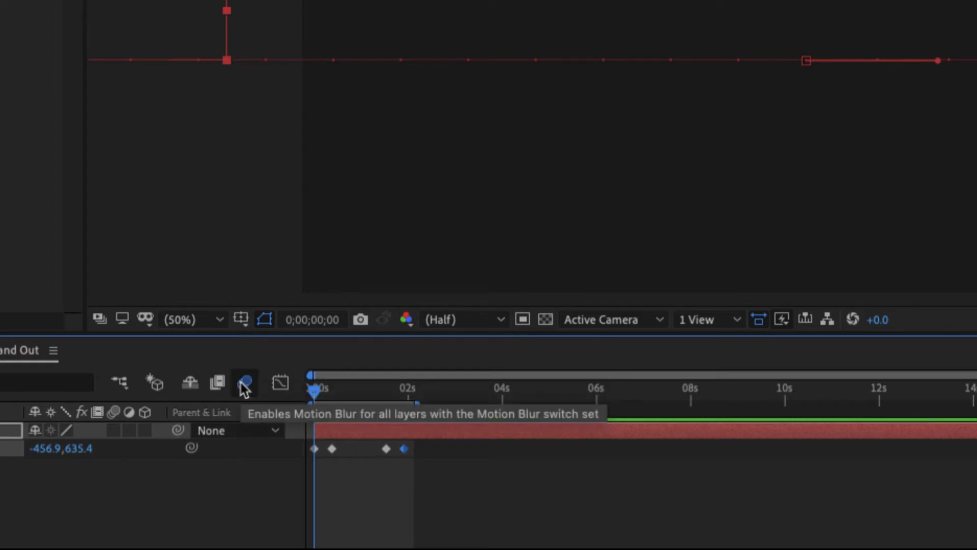
mouse_move(315, 387)
left_mouse_down()
mouse_move(324, 389)
mouse_move(298, 388)
left_mouse_up()
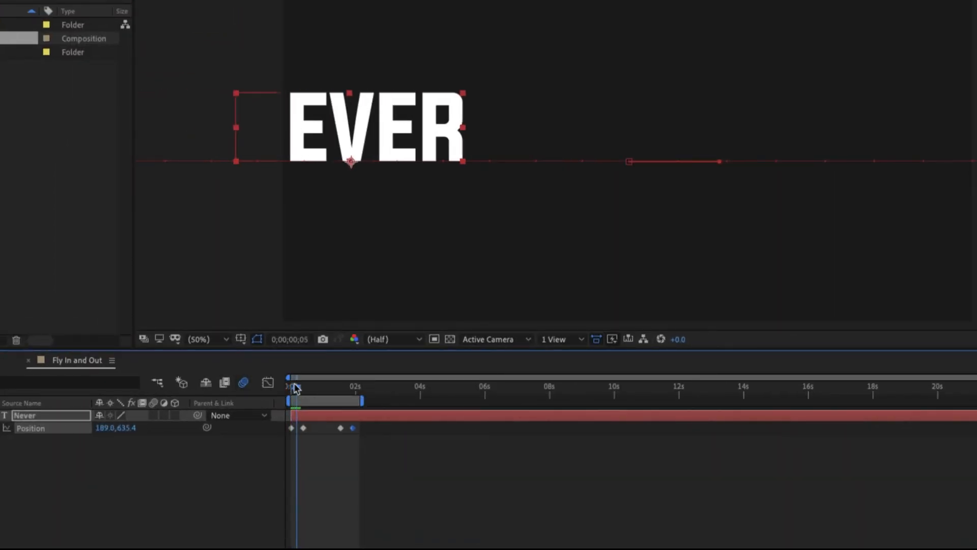
left_click(155, 415)
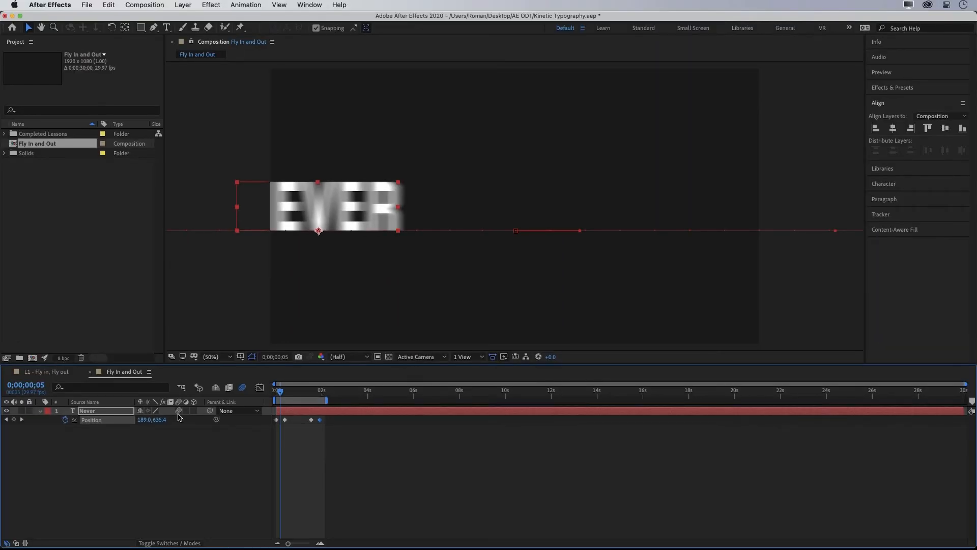
Compare the NEVER text with motion blur off and on, leave the blur enabled, and preview the animation
left_click(243, 389)
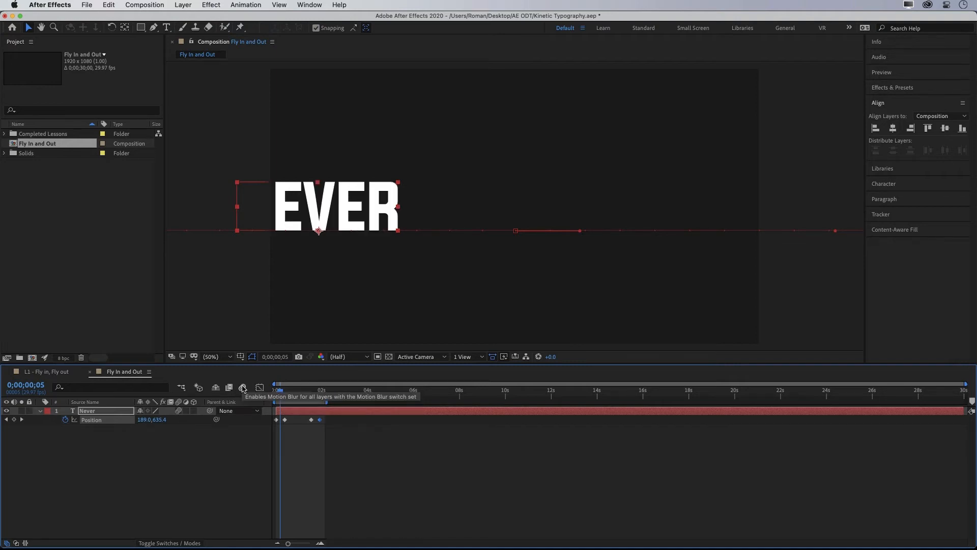
left_click(243, 389)
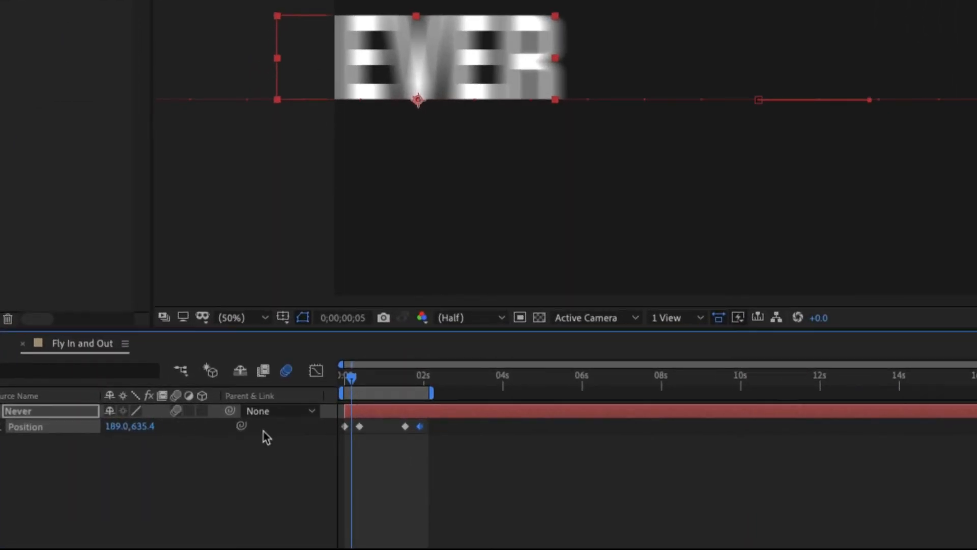
left_click(287, 370)
left_click(287, 371)
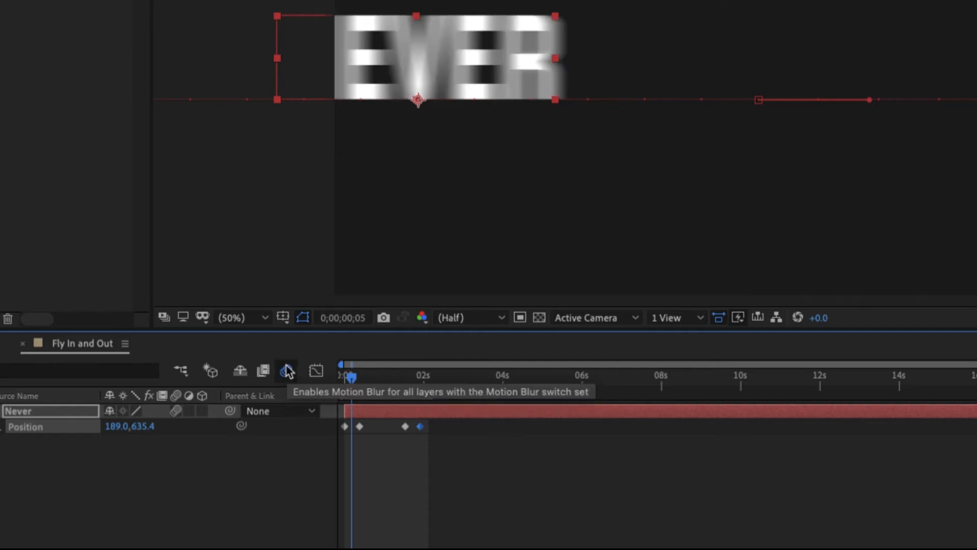
left_click(287, 371)
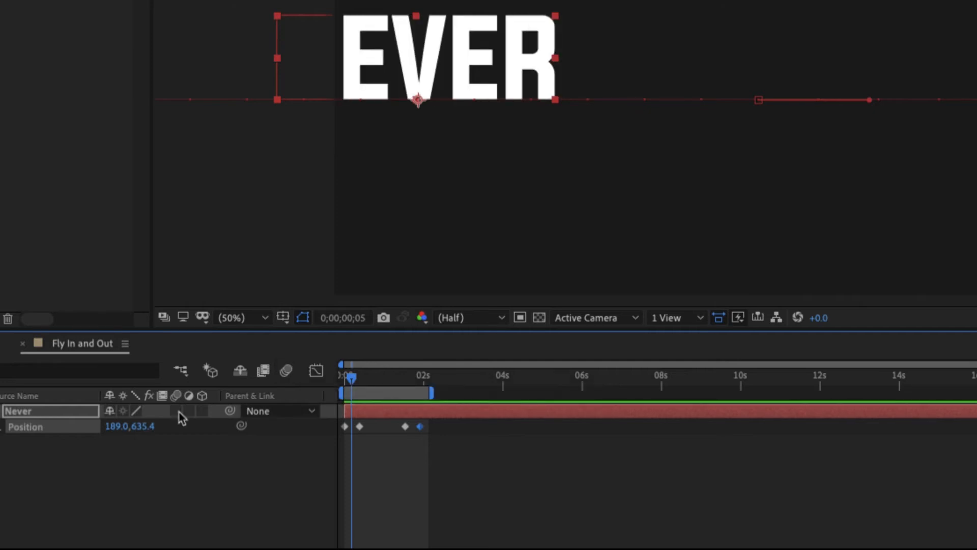
left_click(177, 412)
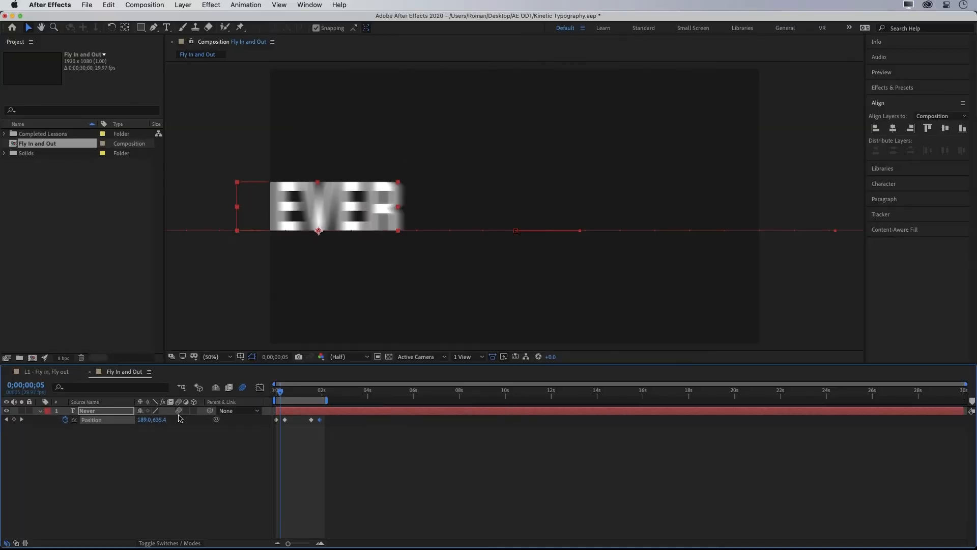
key("space")
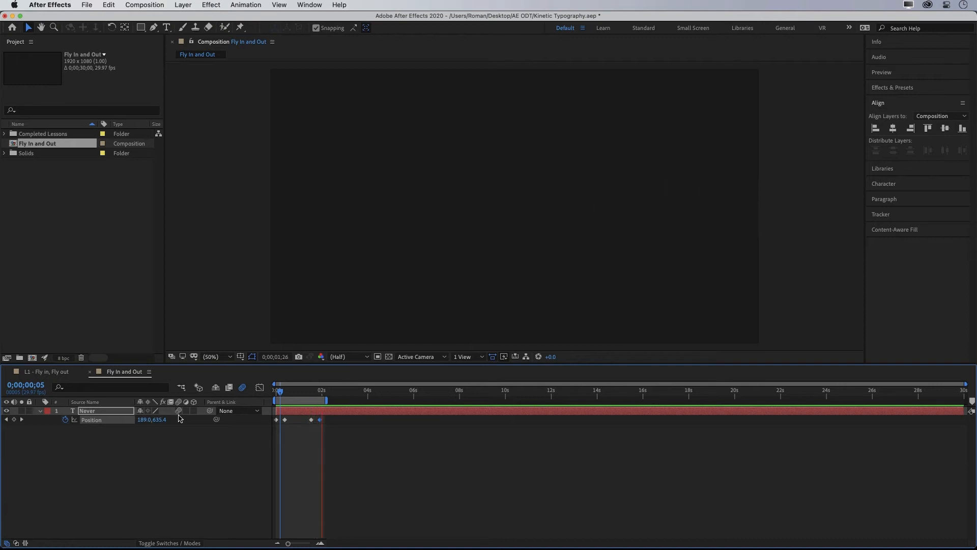
key("space")
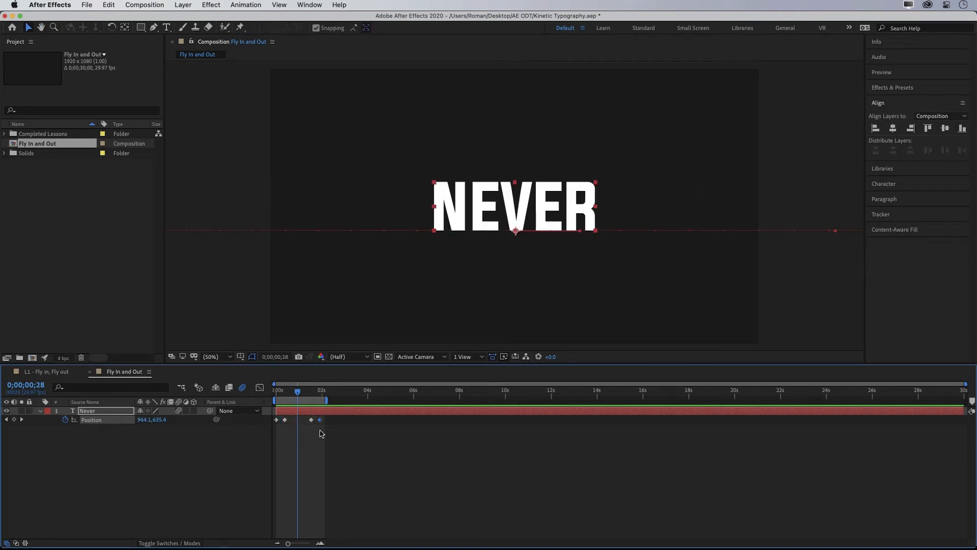
Apply Easy Ease to all four Position keyframes and shift them together so the last one sits at 0;00;02;00
key("equal")
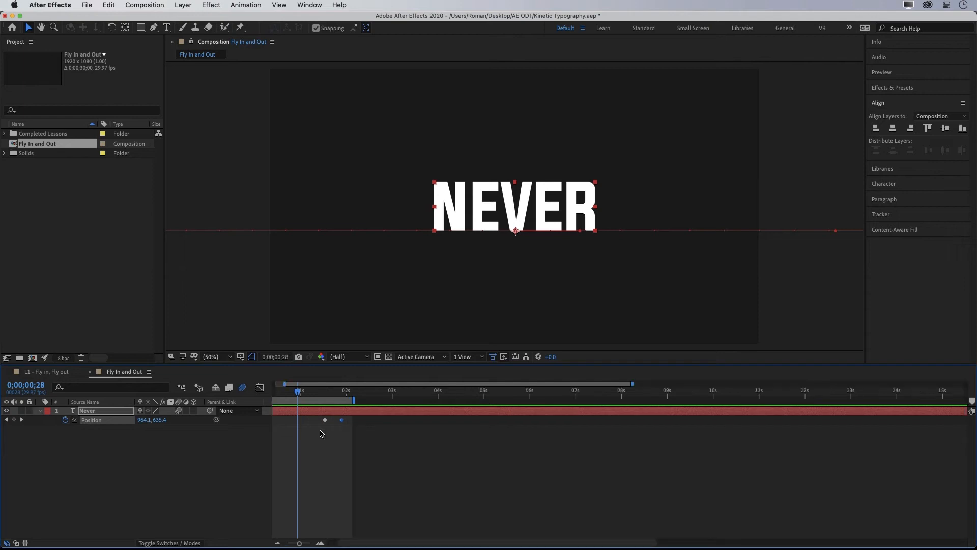
scroll(321, 434, "left", 2)
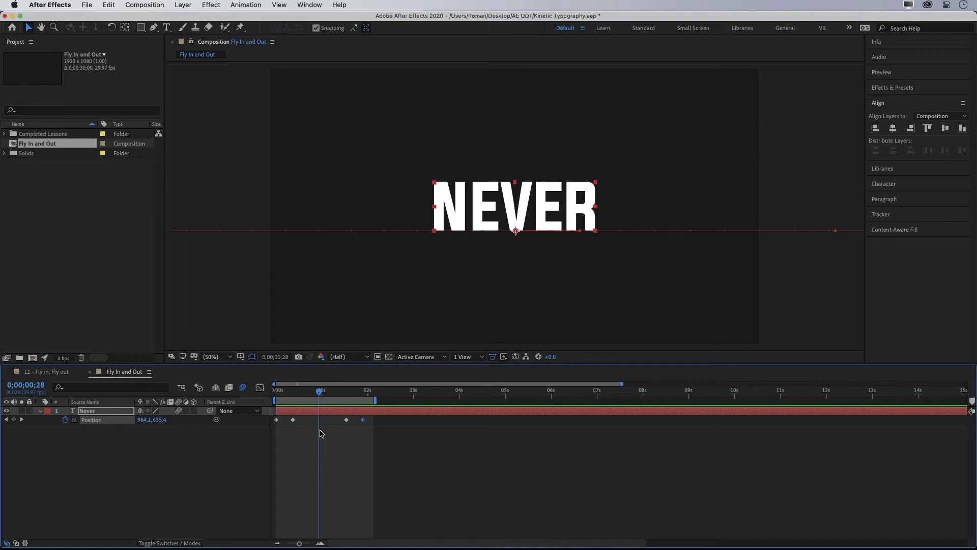
left_click_drag(320, 391, 275, 394)
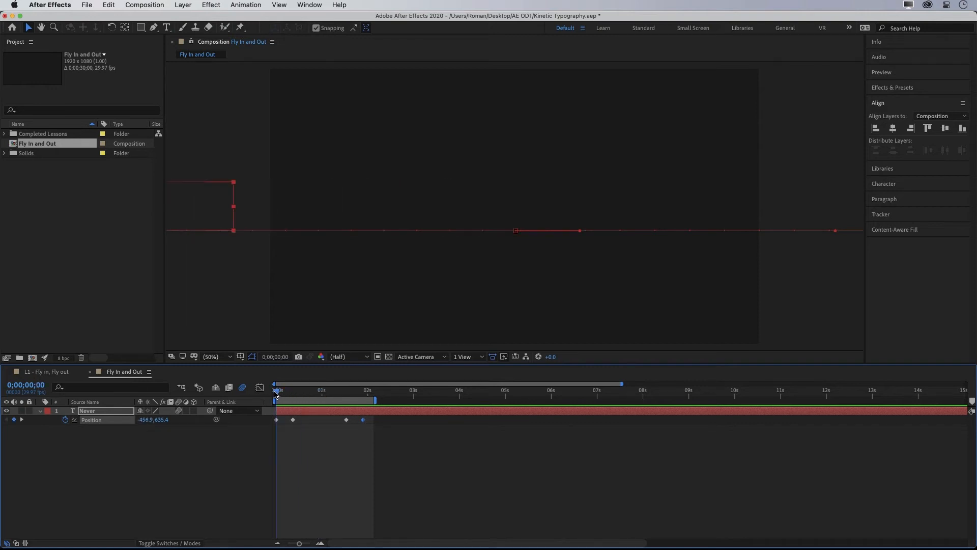
left_click_drag(396, 443, 258, 417)
left_click_drag(365, 423, 369, 424)
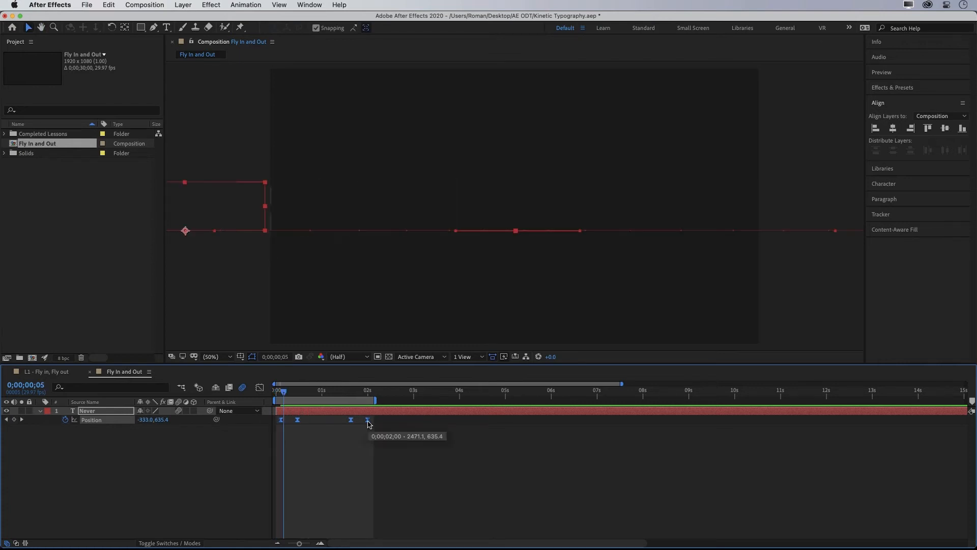
right_click(369, 423)
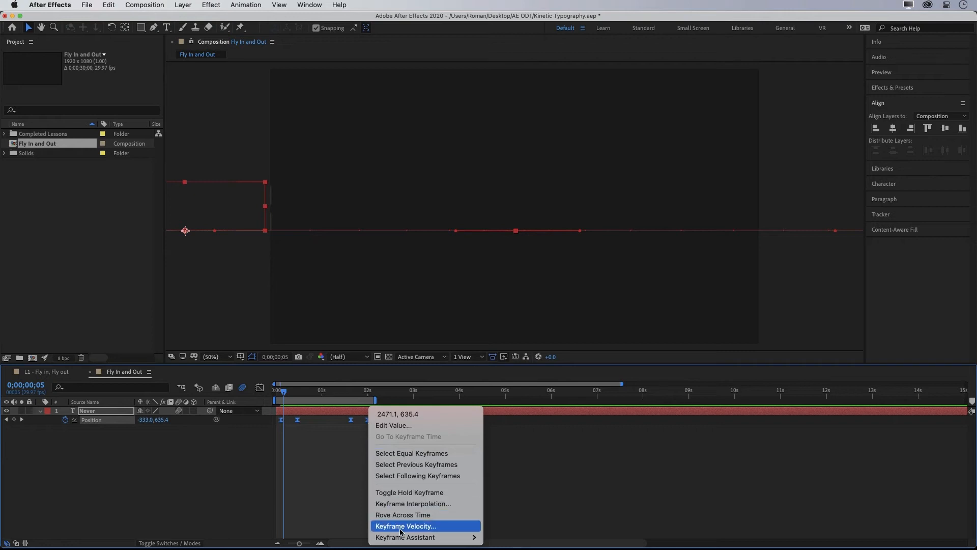
mouse_move(404, 537)
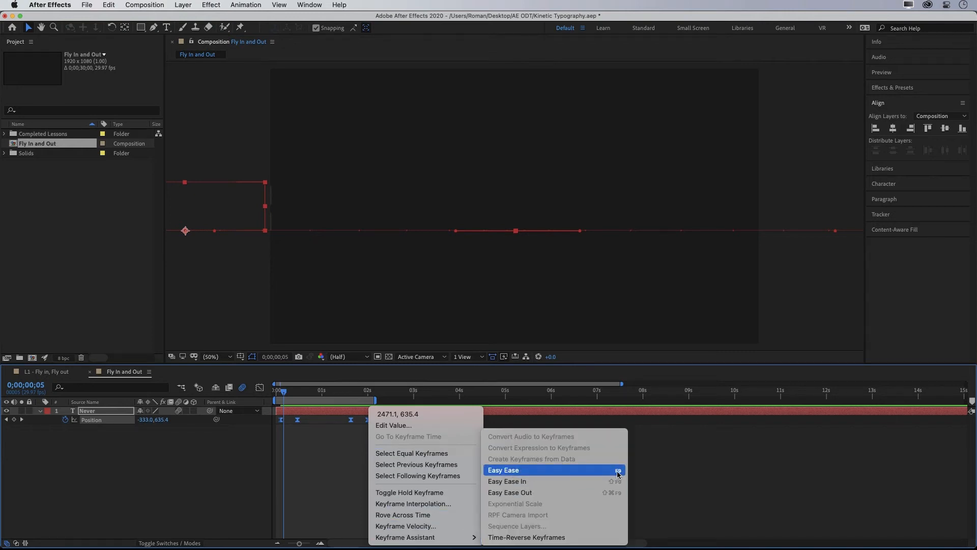
left_click(314, 406)
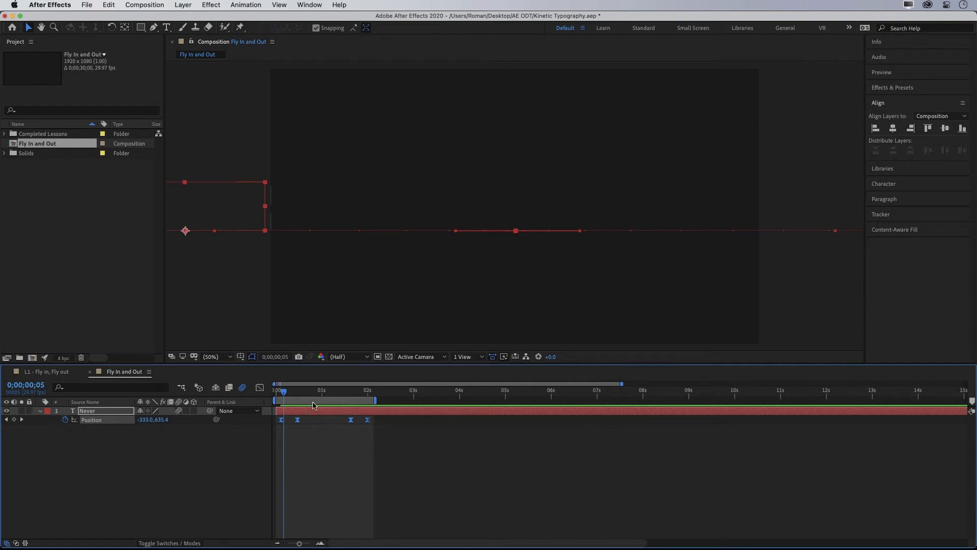
Examine the eased Position curves of the Never layer in the Graph Editor
left_click(260, 387)
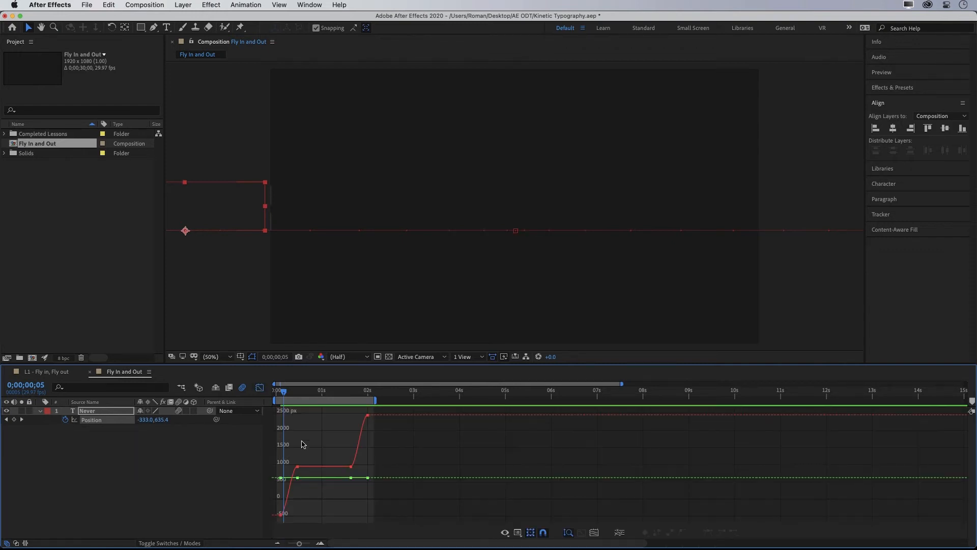
key("equal")
key("equal")
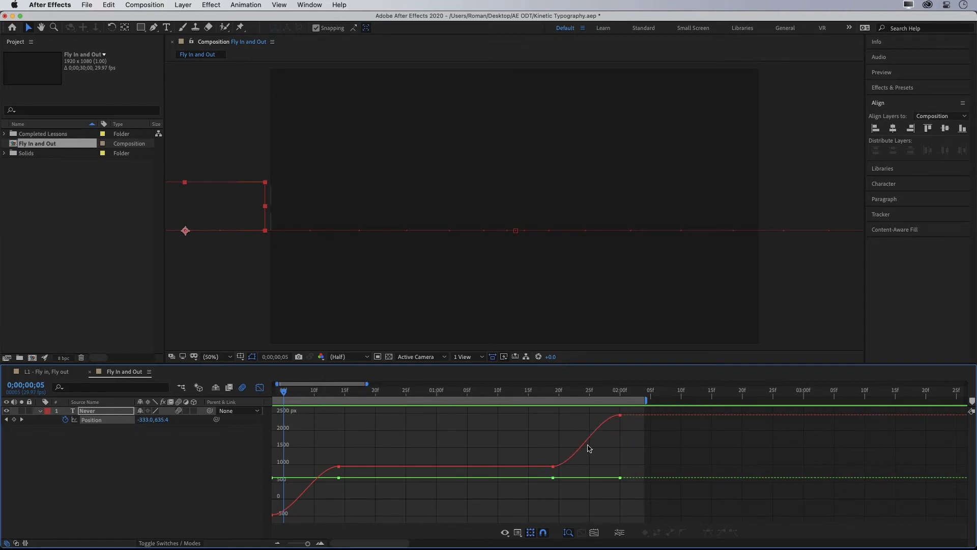
left_click(260, 388)
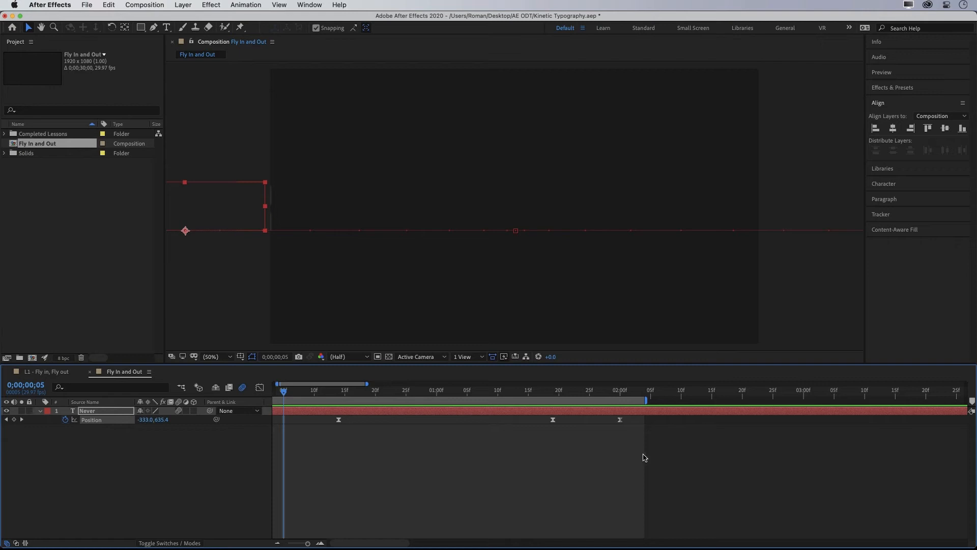
Convert all four Position keyframes to linear interpolation and examine their curve in the Graph Editor
scroll(642, 456, "left", 2)
left_click(700, 459)
left_click_drag(699, 459, 277, 413)
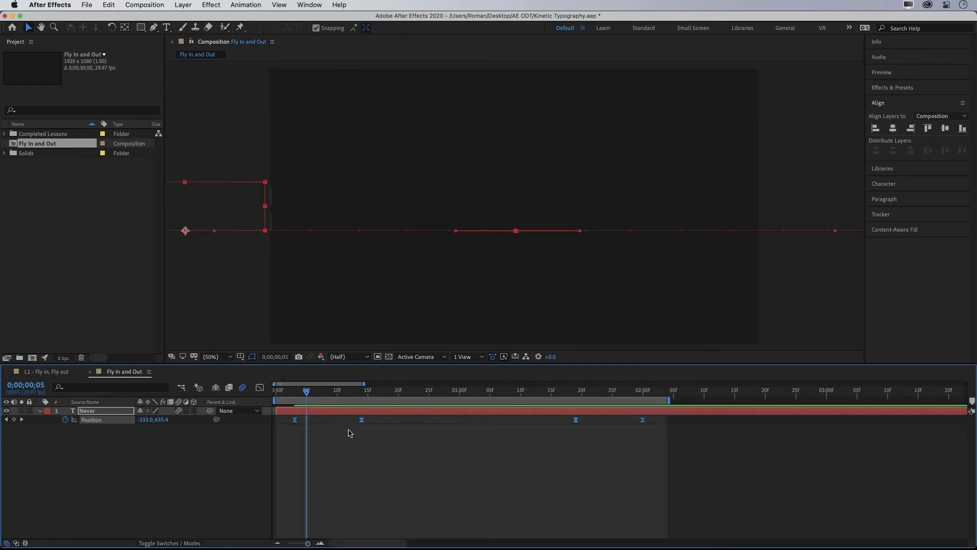
mouse_move(363, 425)
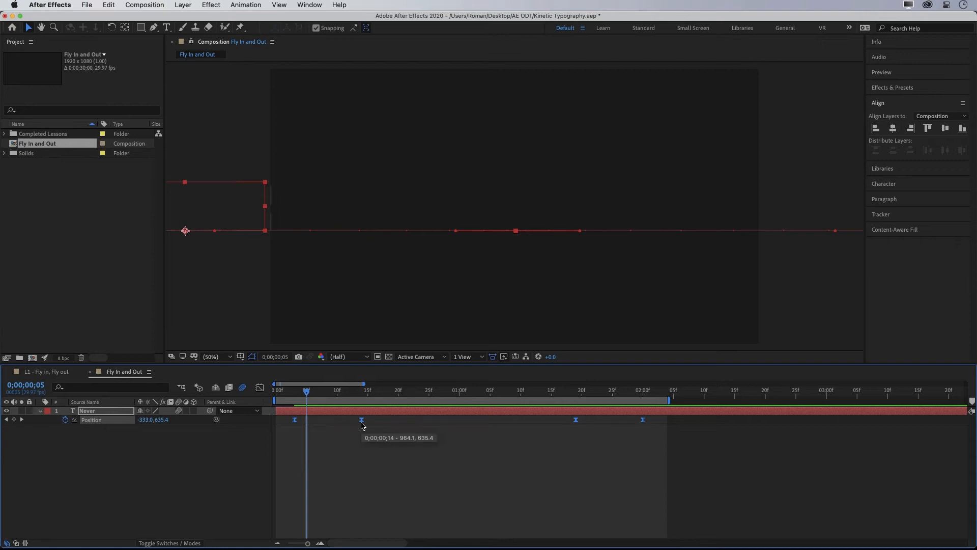
left_click(363, 423, "super")
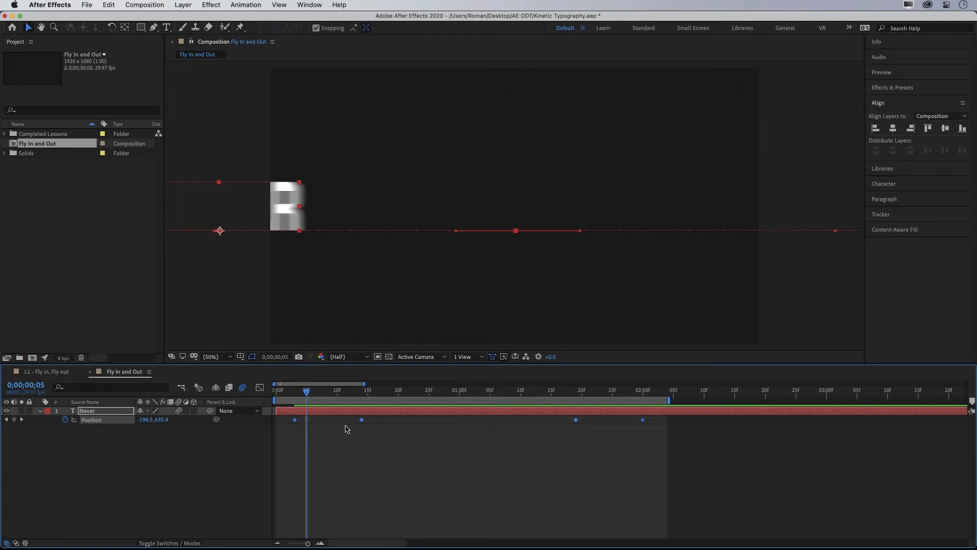
left_click(260, 388)
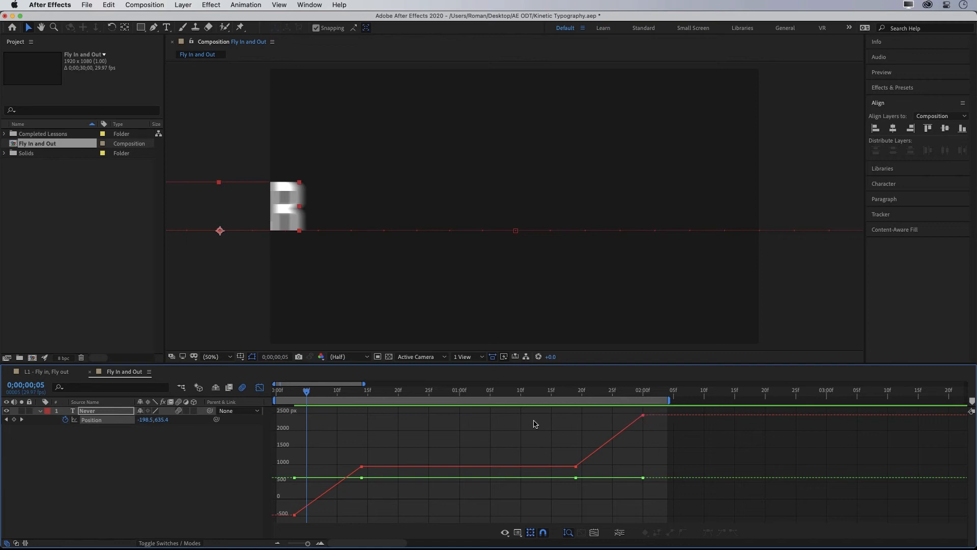
left_click(259, 389)
Reapply Easy Ease to all four Position keyframes and preview the animation from the start of the composition
left_click_drag(668, 467, 251, 413)
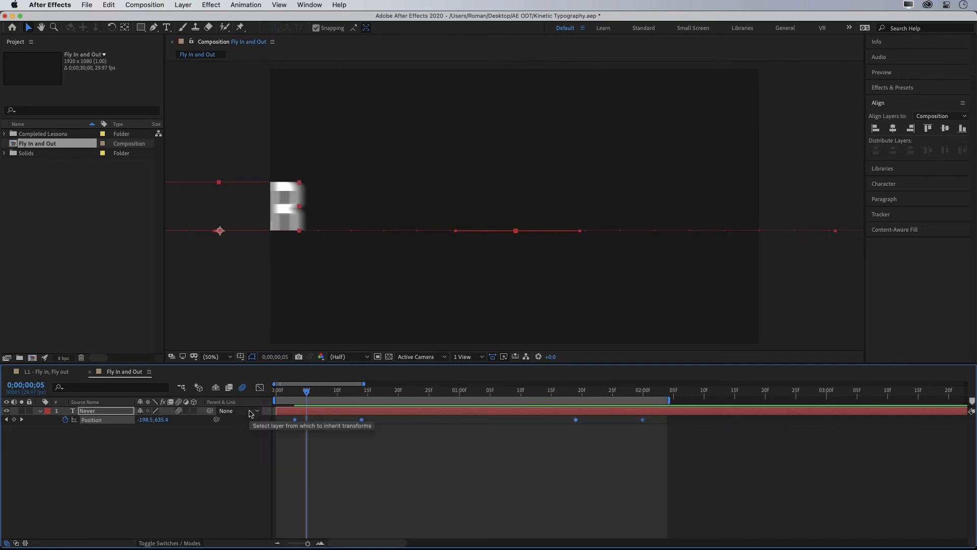
key("F9")
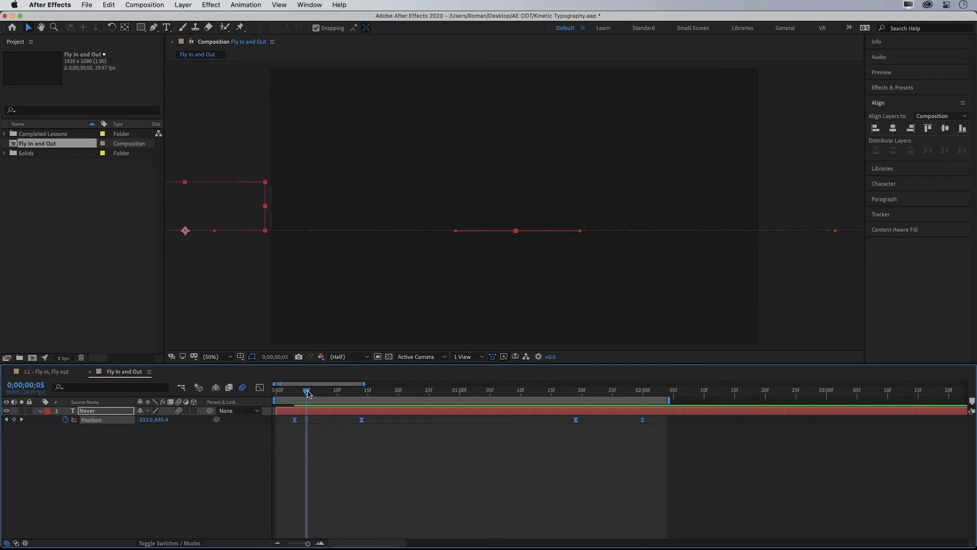
left_click_drag(308, 393, 277, 393)
key("space")
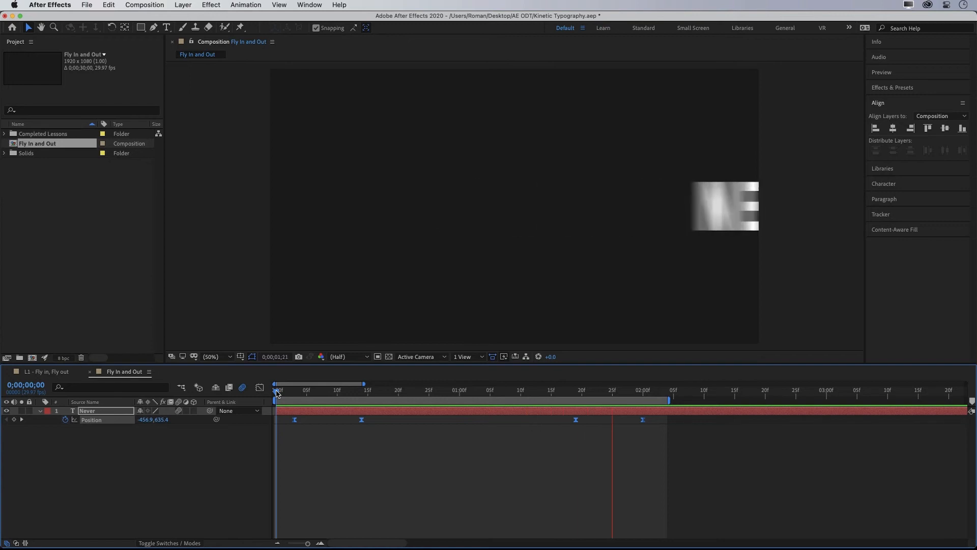
key("space")
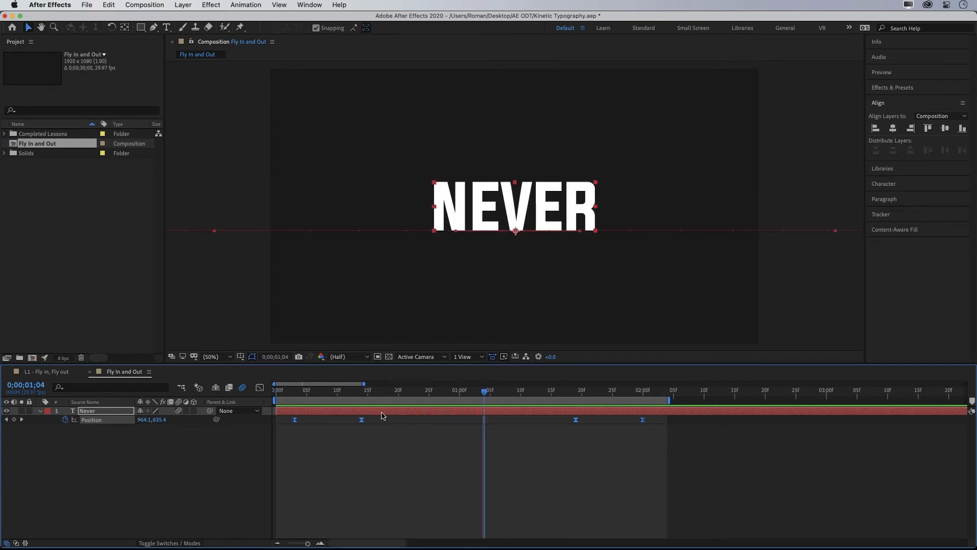
Shift all four Position keyframes two frames earlier so the first one sits at 0;00;00;01, and deselect them
left_click_drag(295, 422, 282, 422)
left_click(611, 428)
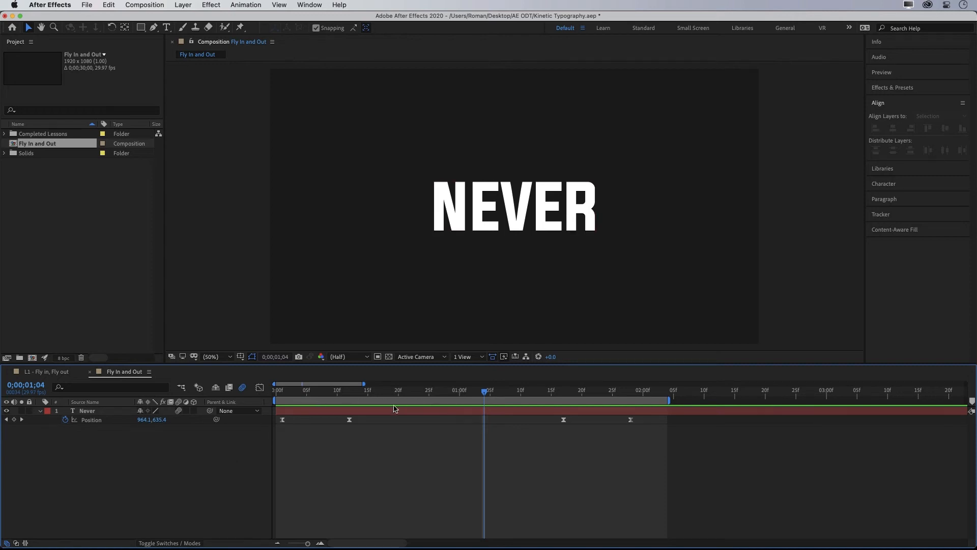
Reset the work area to span the full 30-second duration of the Fly In and Out composition
double_click(430, 401)
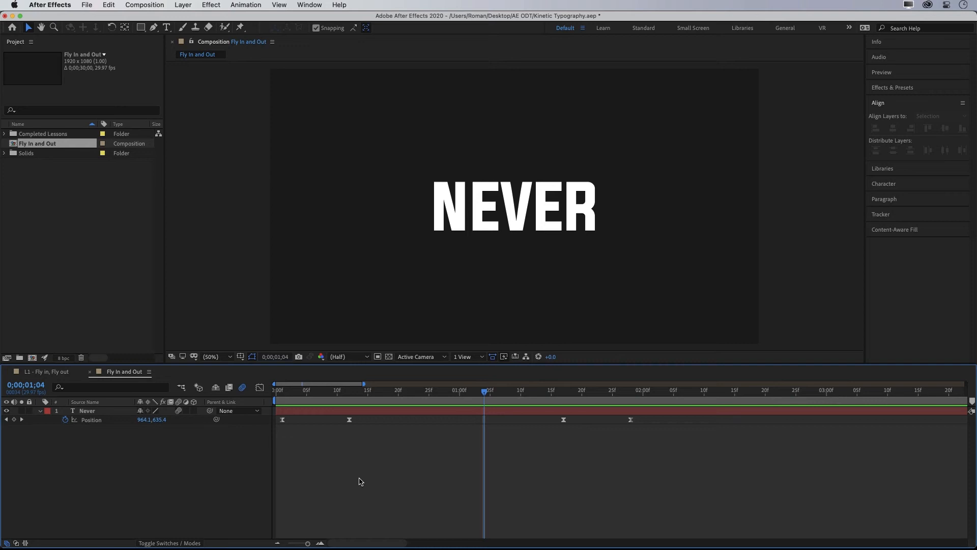
key("minus")
key("minus")
key("minus")
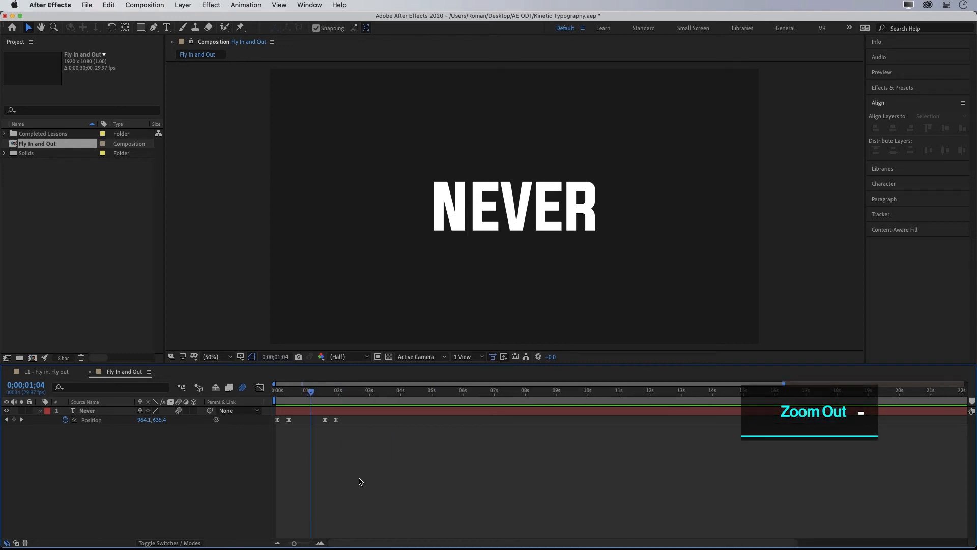
key("minus")
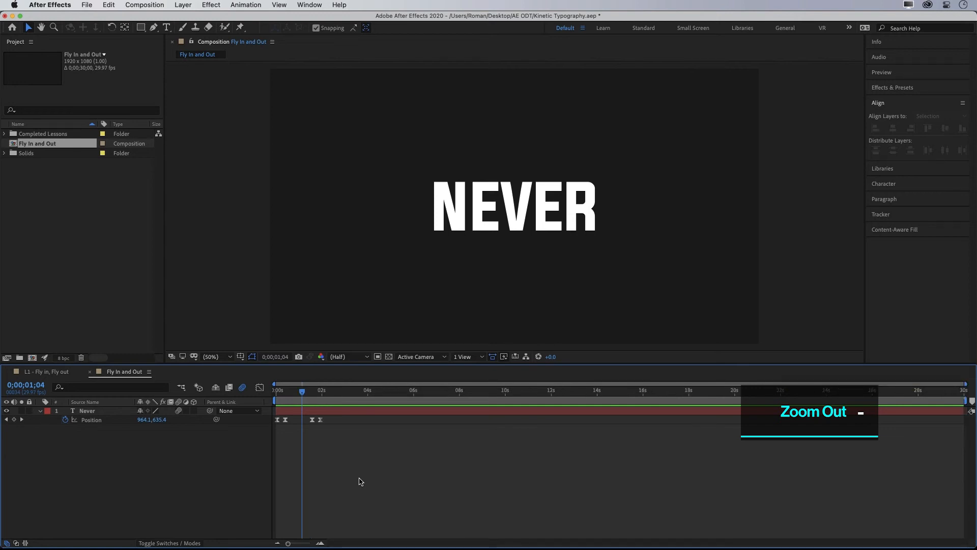
key("plus")
key("plus")
key("minus")
key("minus")
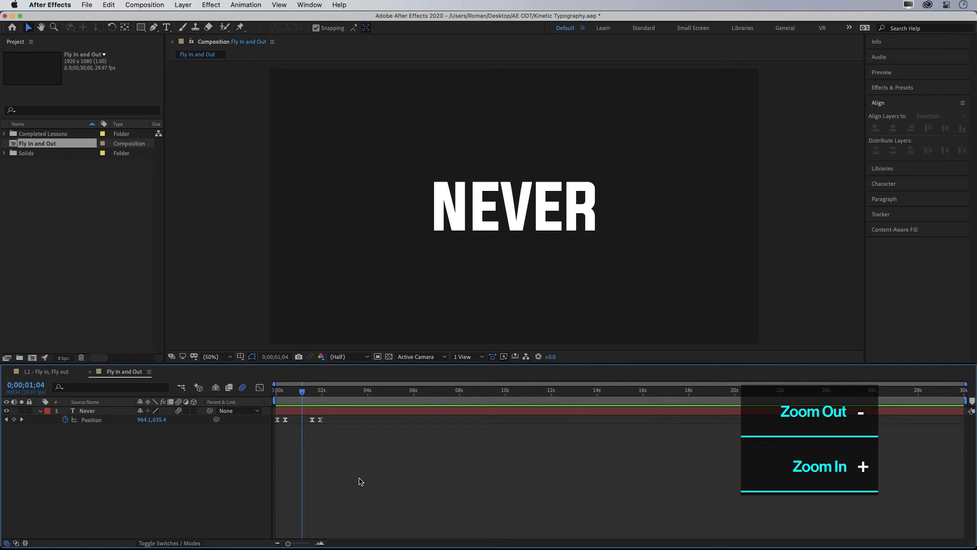
Duplicate the Never text layer twice, keeping its Position animation on both copies
left_click(88, 410)
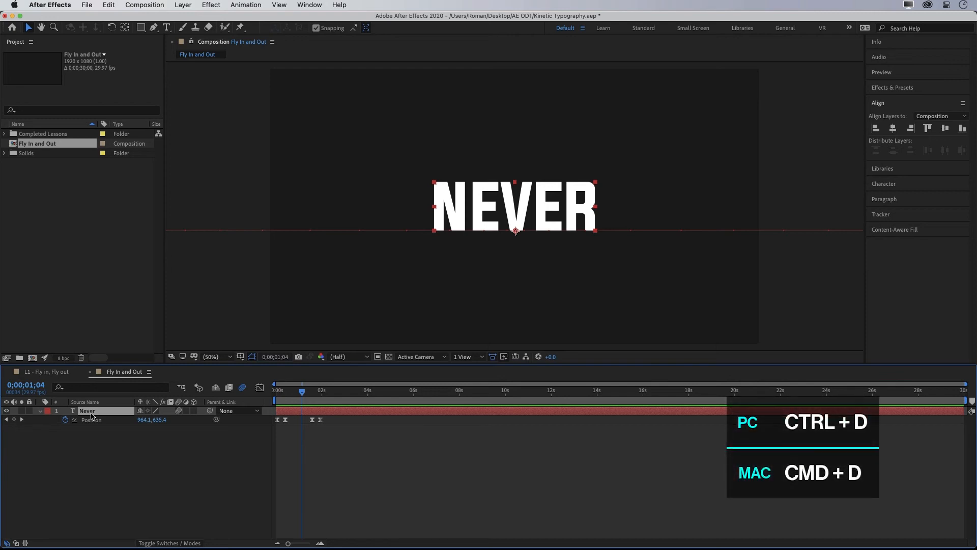
key("super+d")
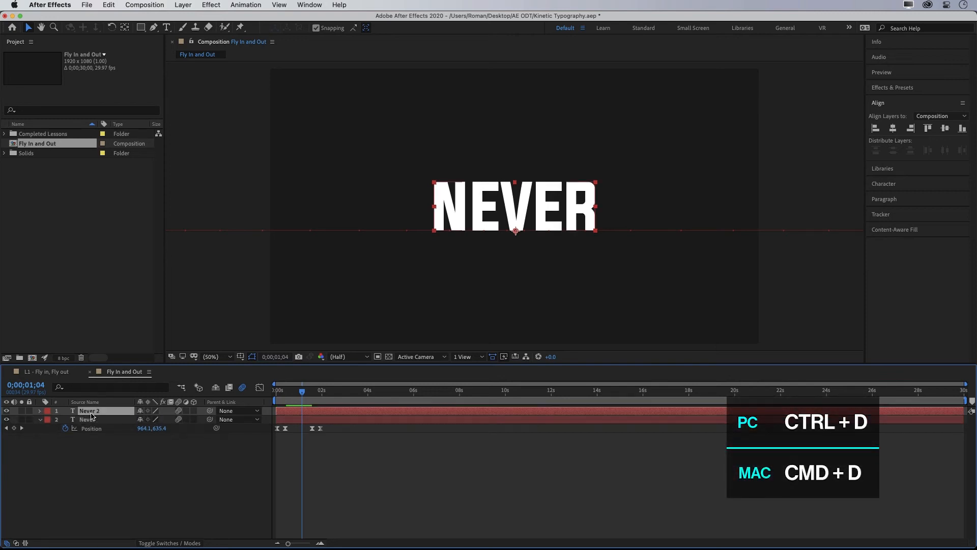
key("super+d")
Change the text of the Never 2 layer to "give" and of the Never 3 layer to "up"
key("super+t")
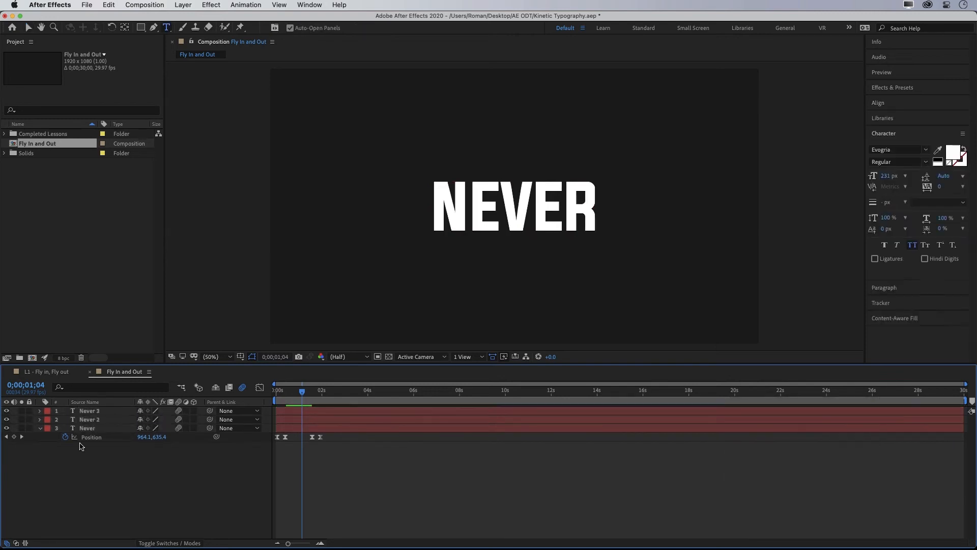
double_click(75, 421)
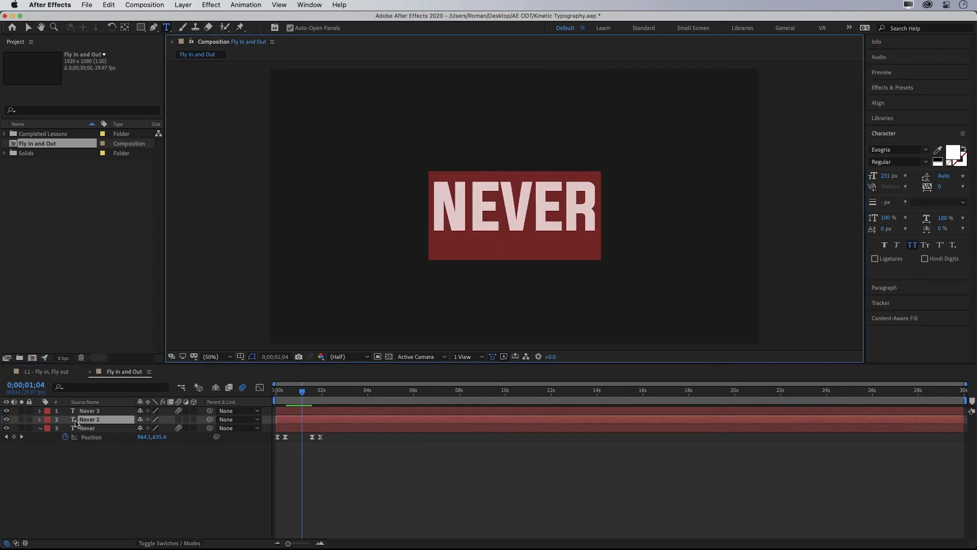
type("give")
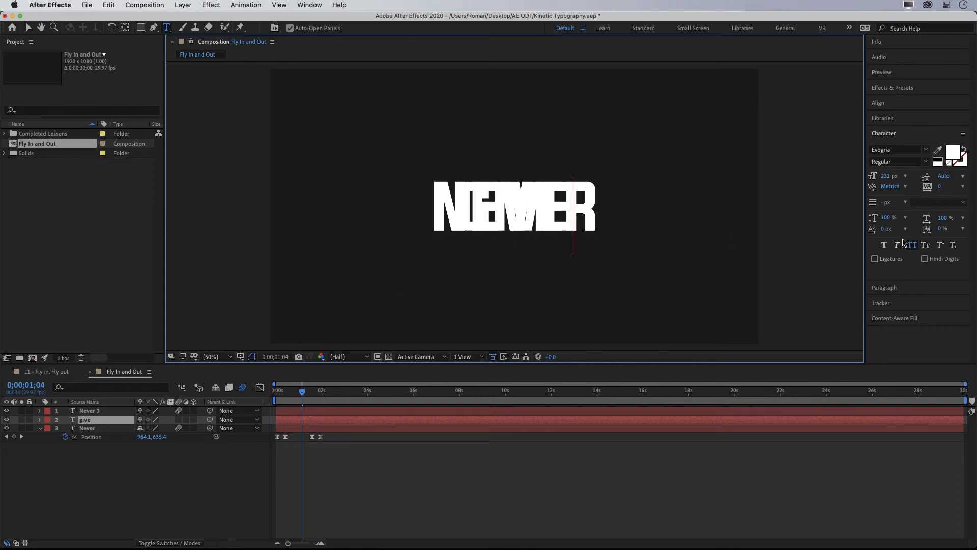
left_click(85, 418)
double_click(85, 414)
type("up")
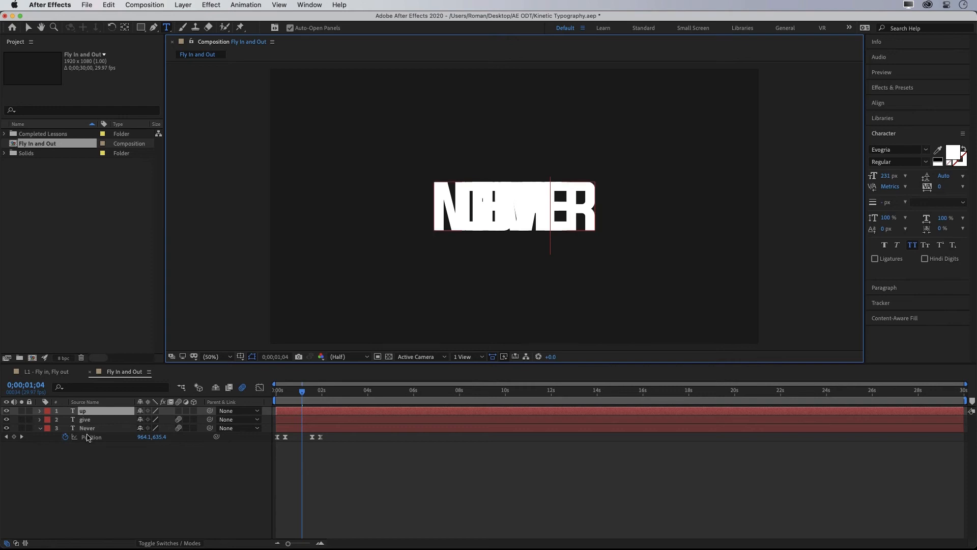
left_click(29, 28)
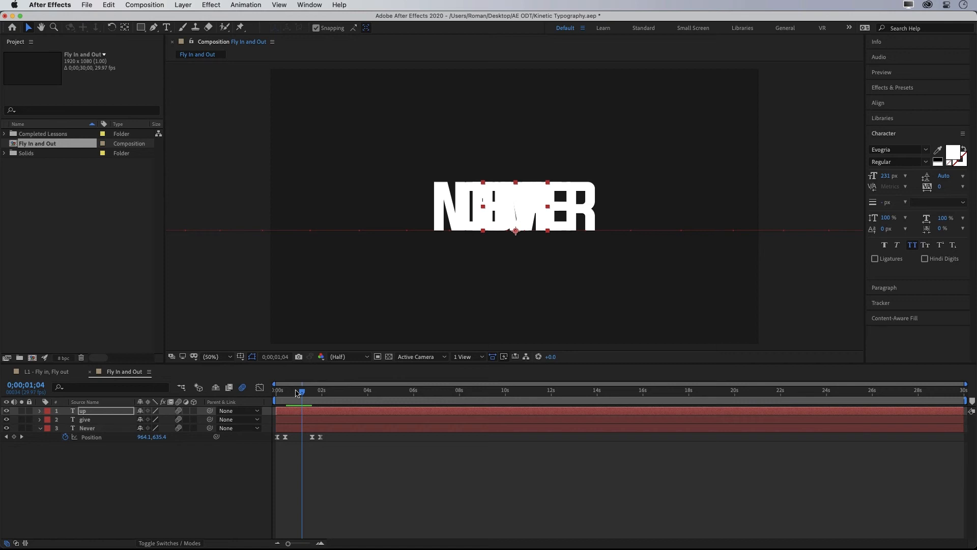
Stagger the give and up layers in time, with their Position keyframes shown, so each word flies in as the previous one leaves
left_click_drag(294, 416, 352, 422)
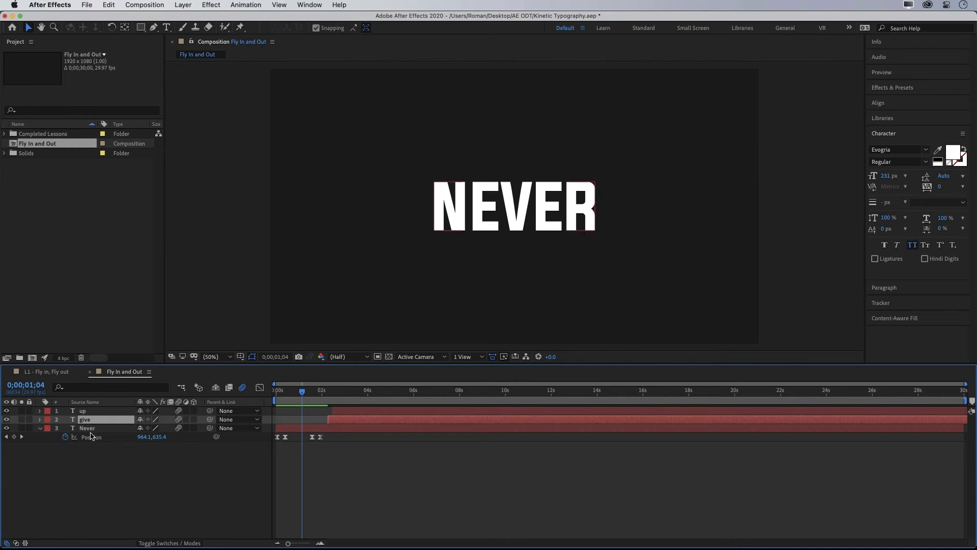
left_click(87, 413, "shift")
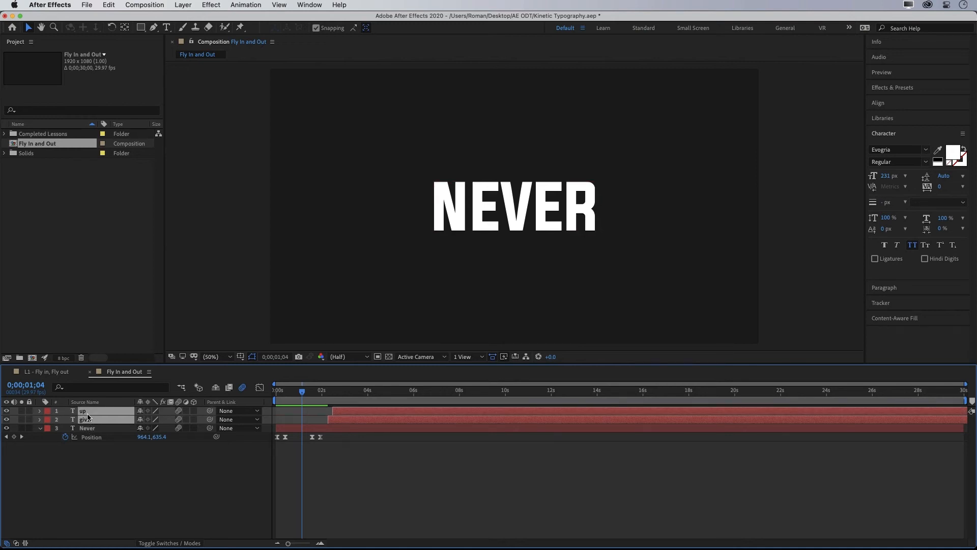
key("p")
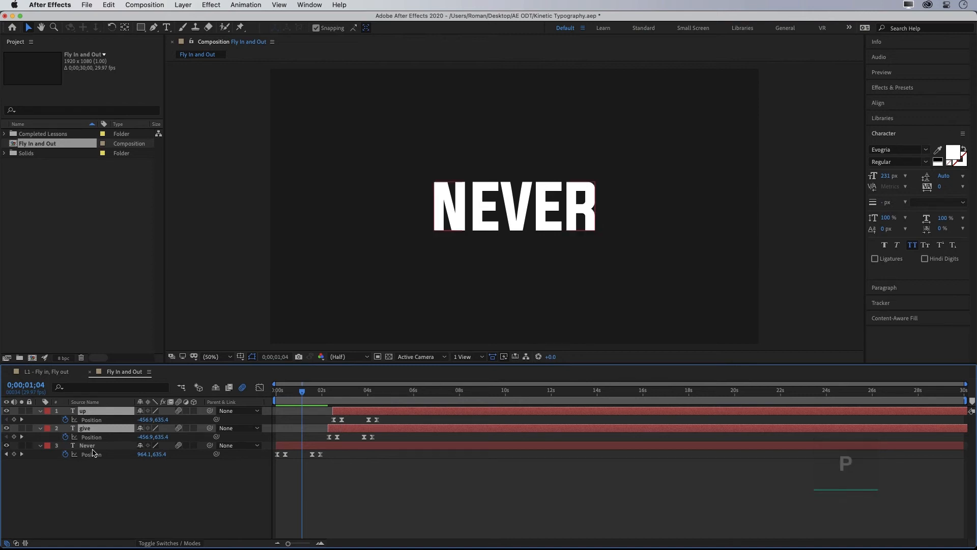
mouse_move(361, 432)
left_mouse_down()
mouse_move(340, 431)
mouse_move(333, 411)
mouse_move(359, 415)
left_mouse_up()
left_click(336, 466)
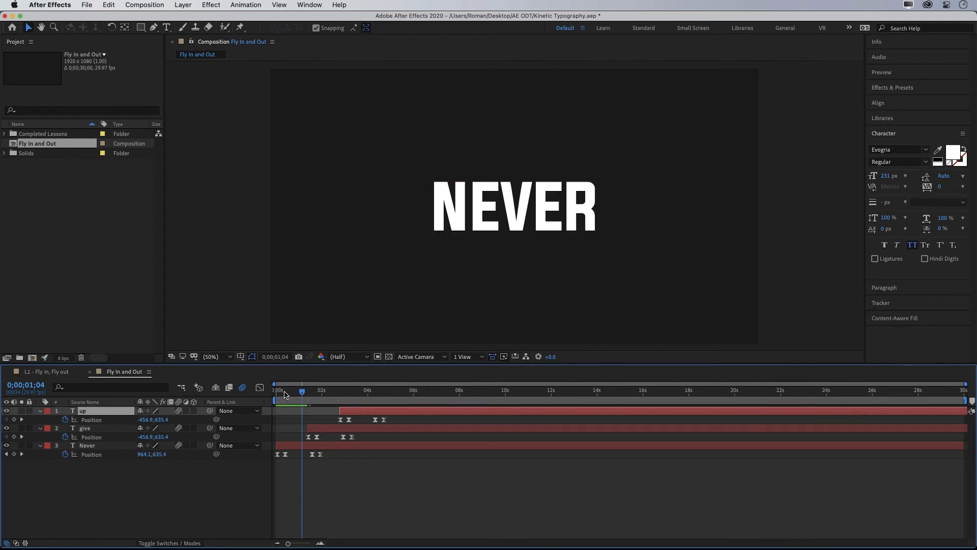
Preview the staggered three-word animation from the start of the composition
left_click_drag(301, 391, 263, 394)
key("space")
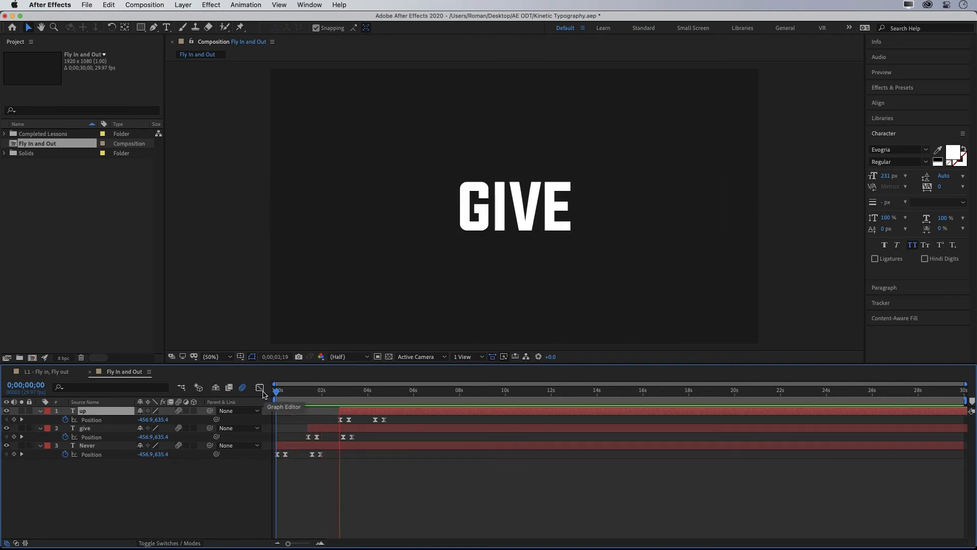
key("space")
End the work area at 0;00;04;28, just after the up layer's last keyframe, and preview the trimmed range
left_click_drag(360, 392, 389, 392)
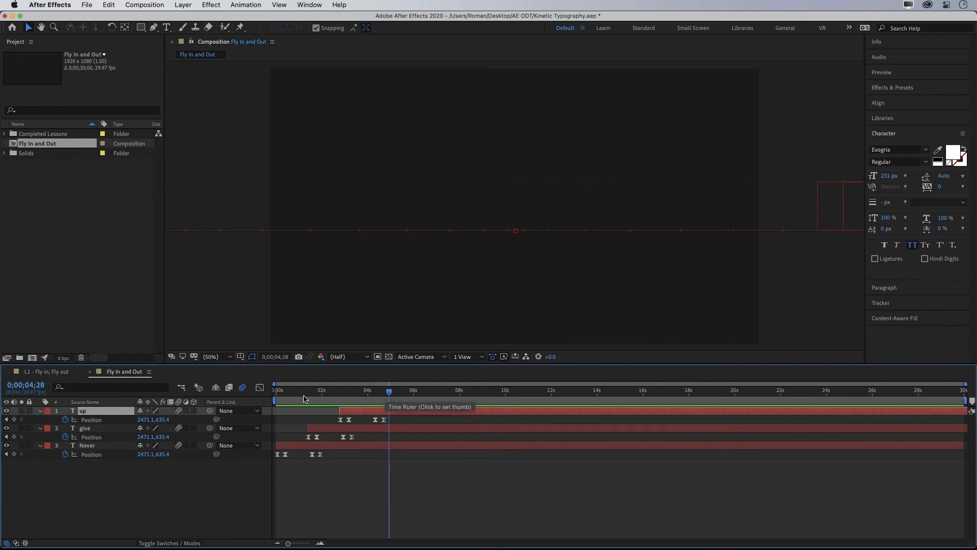
key("n")
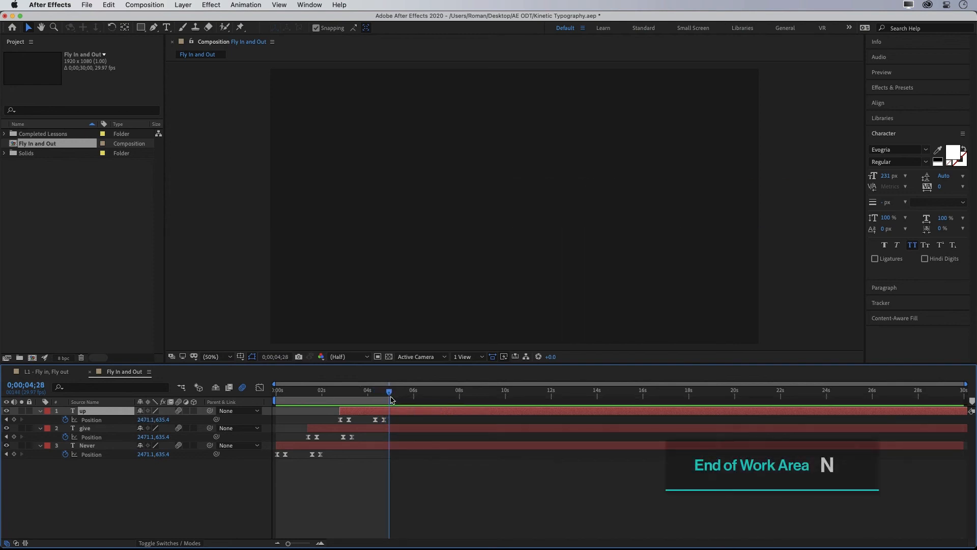
key("space")
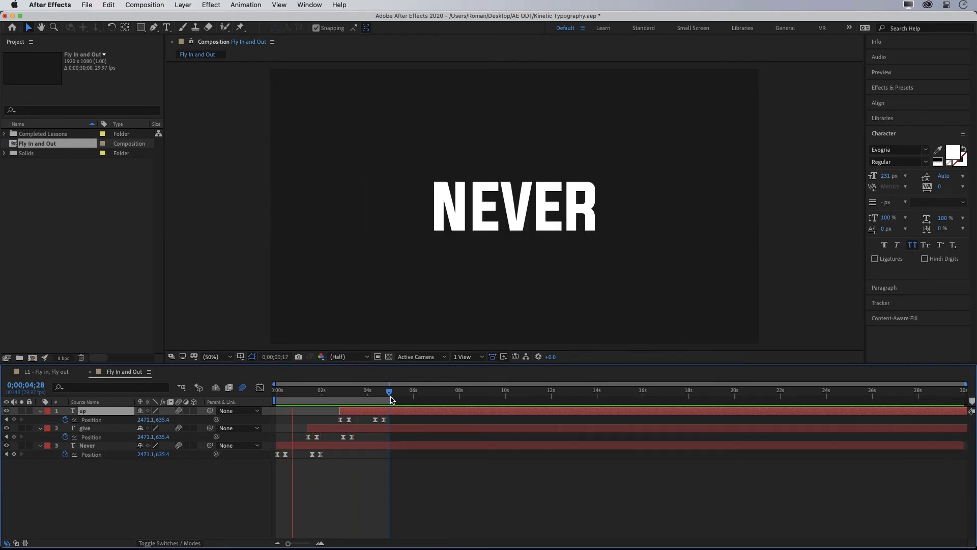
At 0;00;02;08, replace the text of the Never, give and up layers with "eat", "live" and "work"
left_click_drag(312, 396, 328, 396)
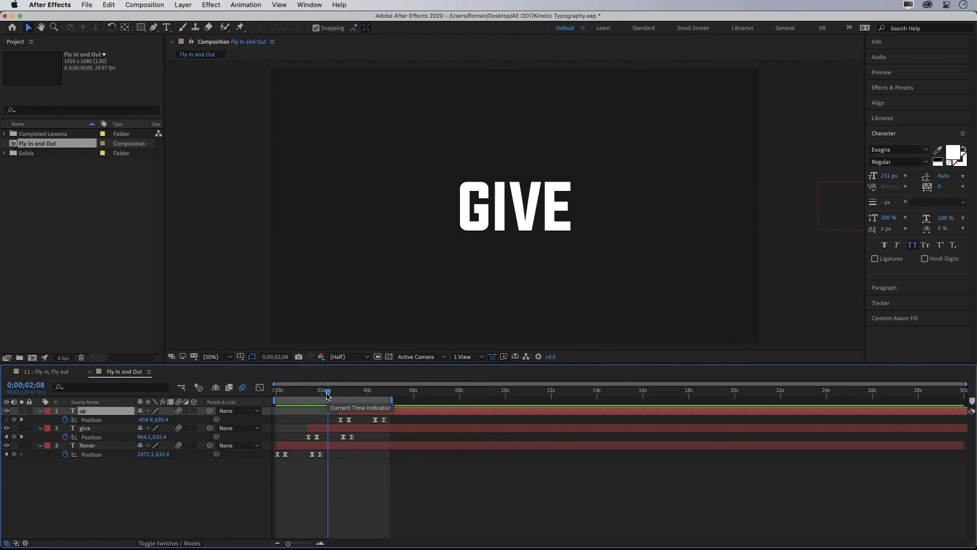
double_click(73, 448)
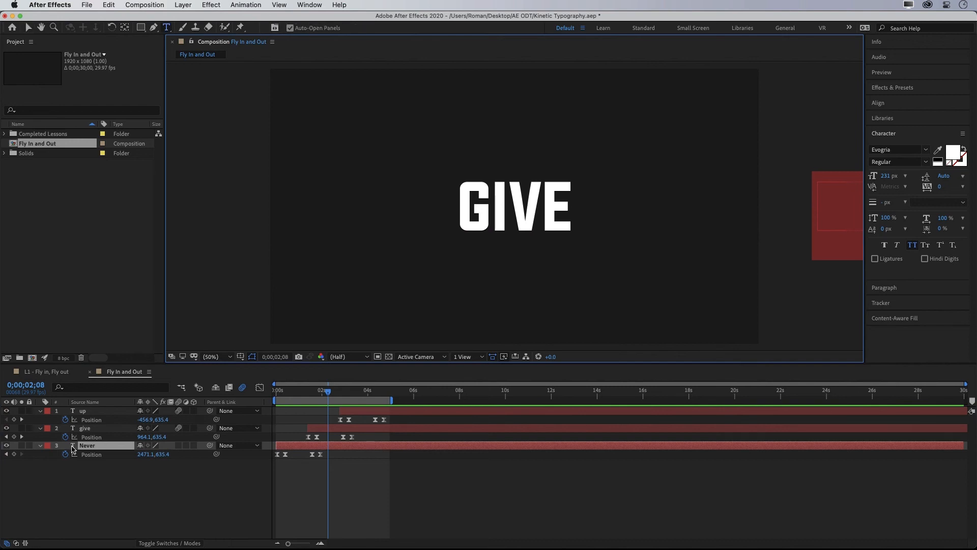
type("eat")
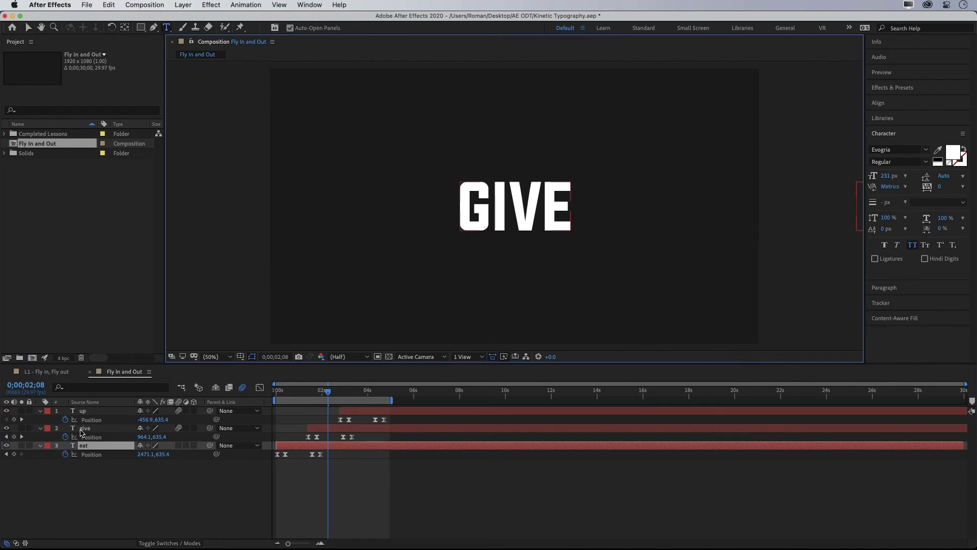
double_click(76, 430)
type("live")
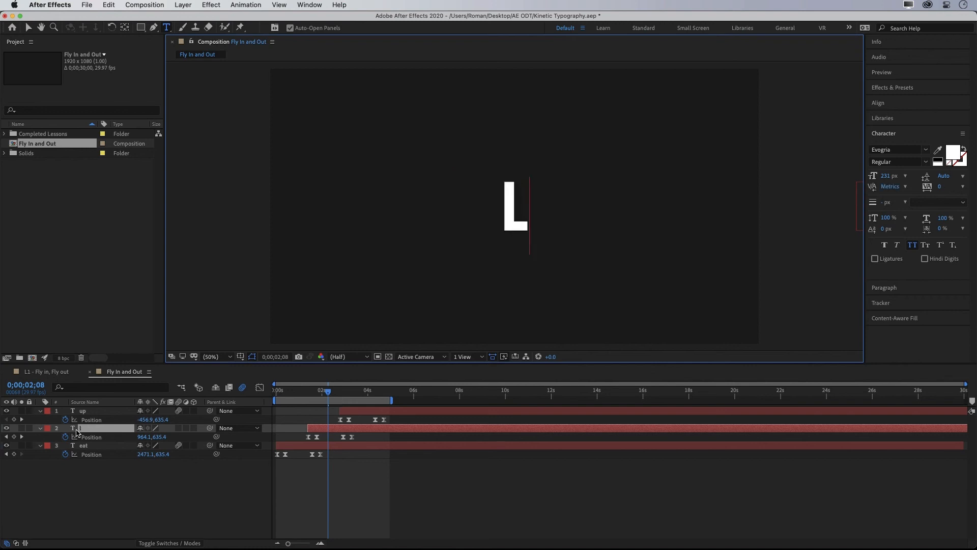
double_click(77, 412)
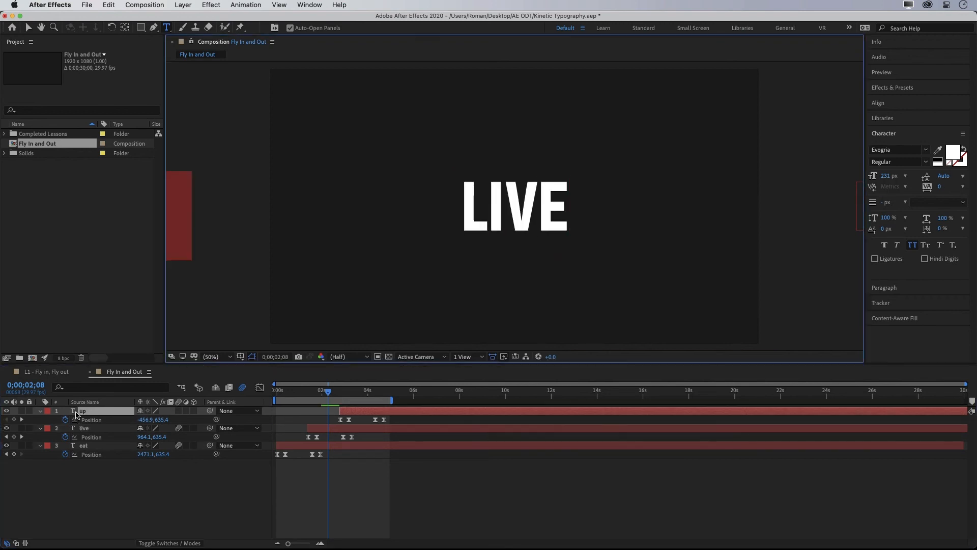
type("work")
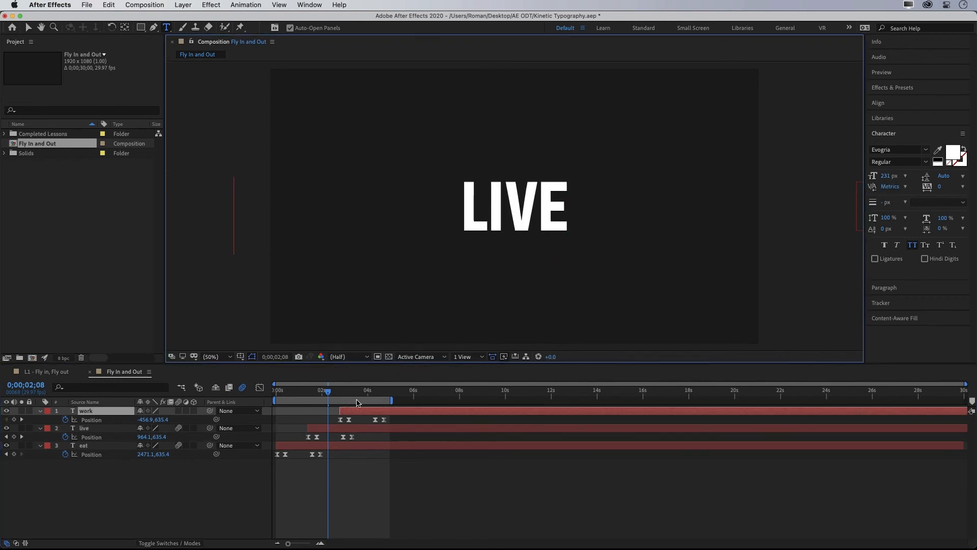
Preview the new words and change the live layer's text color to red (F80303)
left_click_drag(327, 391, 287, 397)
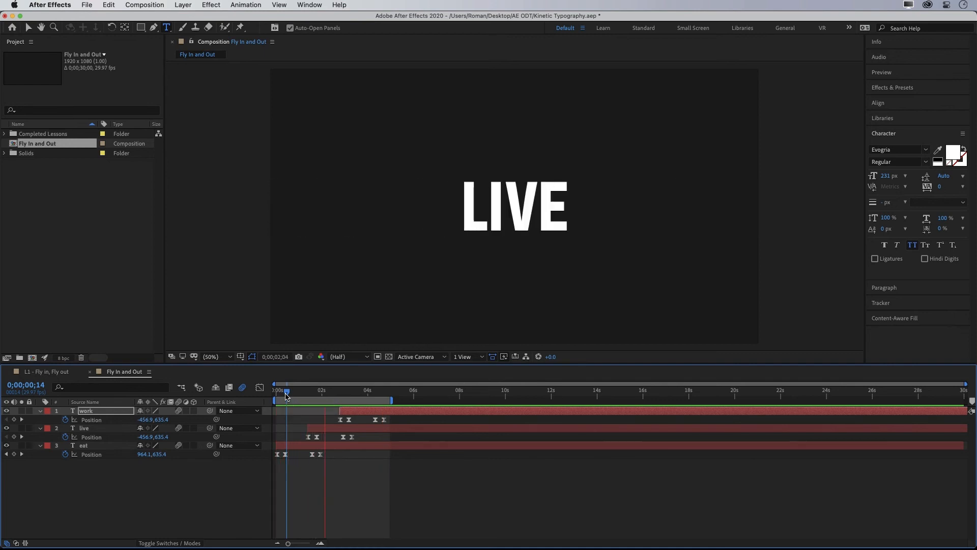
key("space")
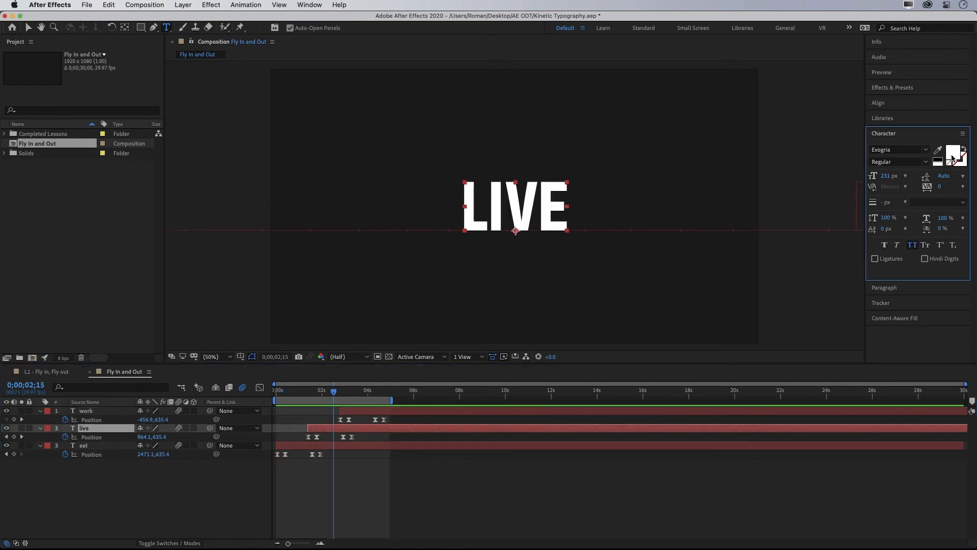
left_click(953, 155)
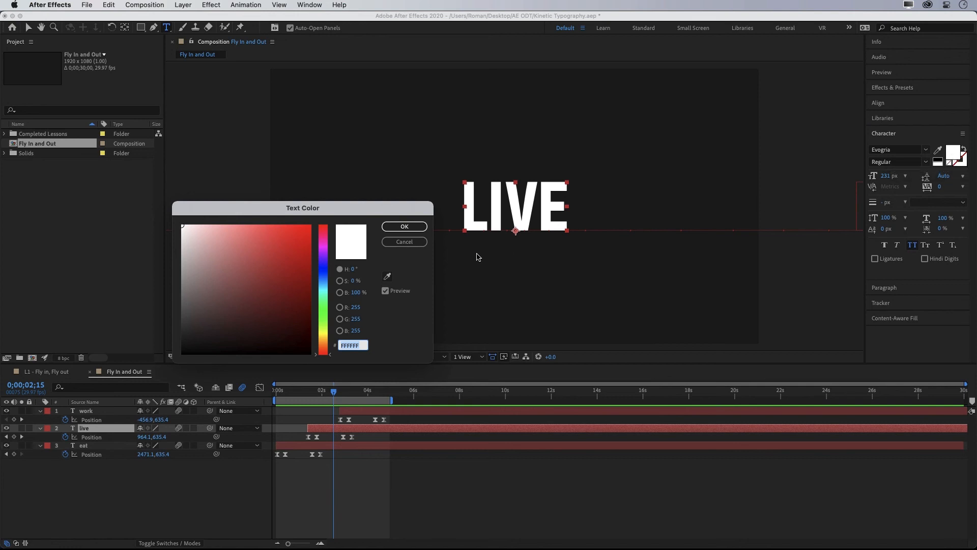
left_click_drag(298, 235, 309, 228)
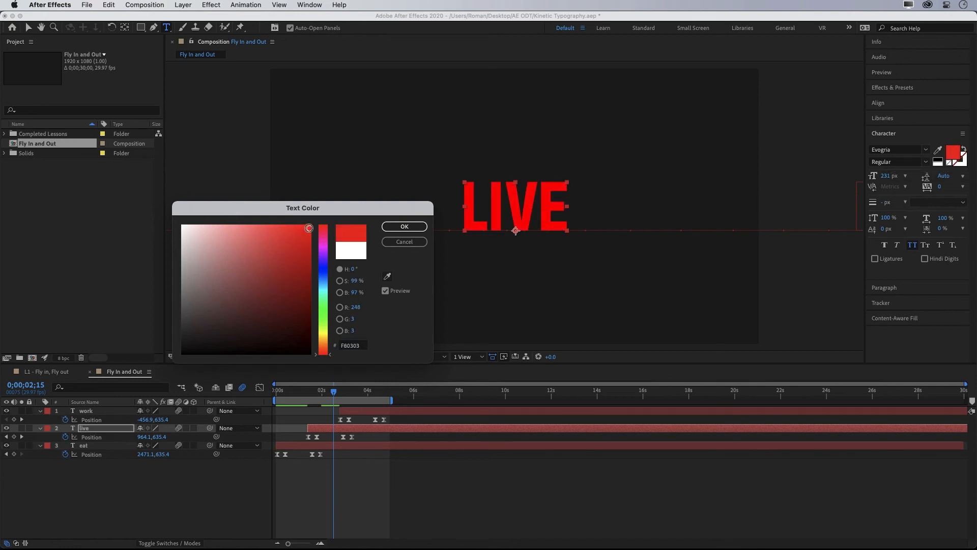
left_click(404, 226)
Preview the animation with the red live text and park the time indicator at 0;00;01;06
left_click_drag(334, 393, 288, 393)
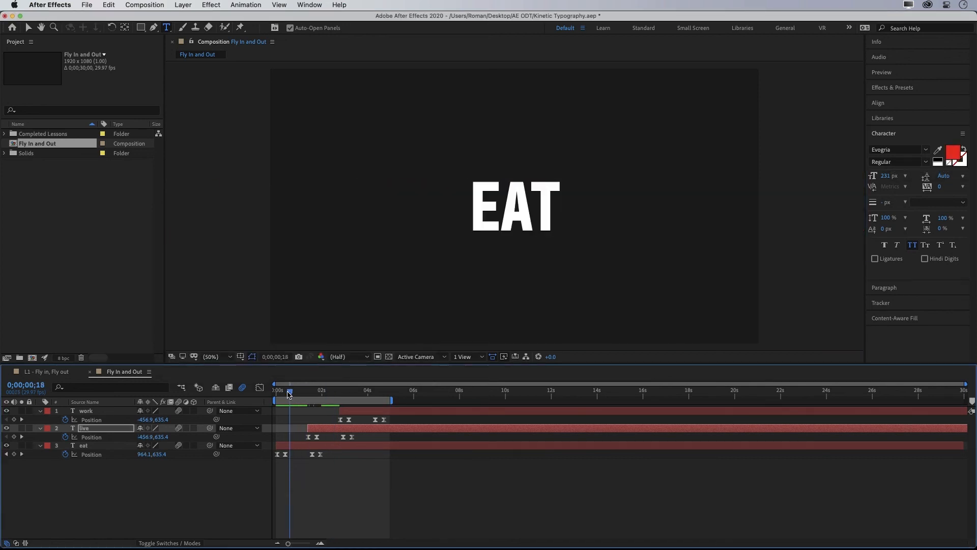
key("space")
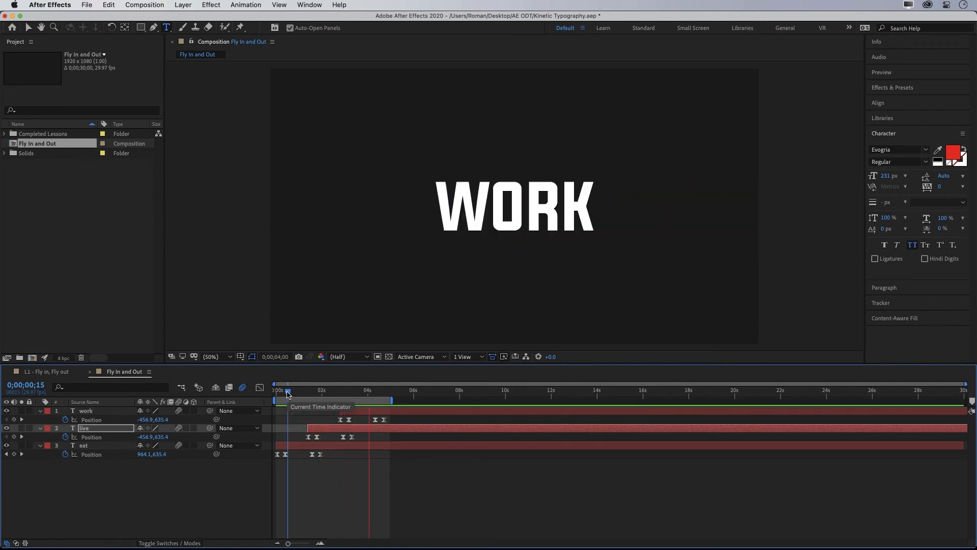
left_click(304, 392)
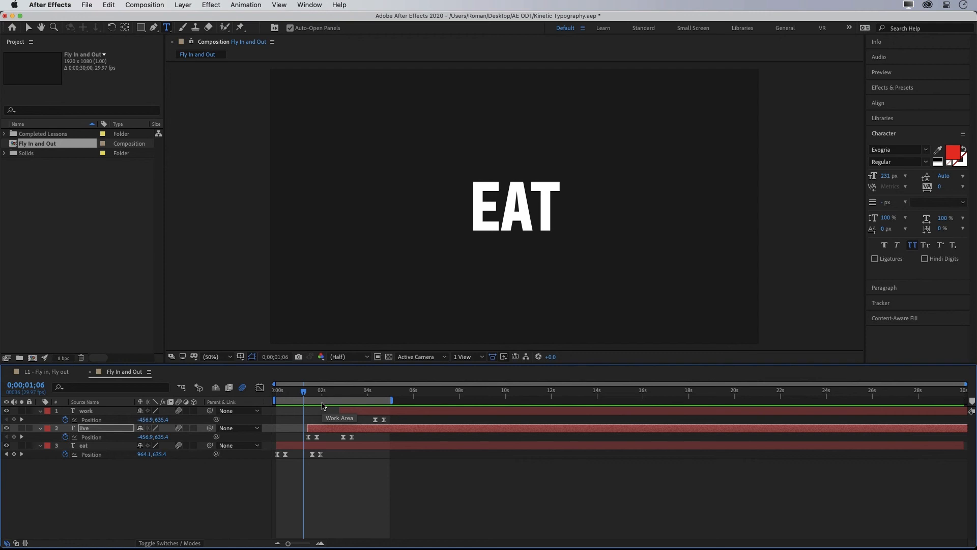
Extend the end of the work area to 10 seconds and move the time indicator to 0;00;02;11
left_click_drag(392, 401, 461, 401)
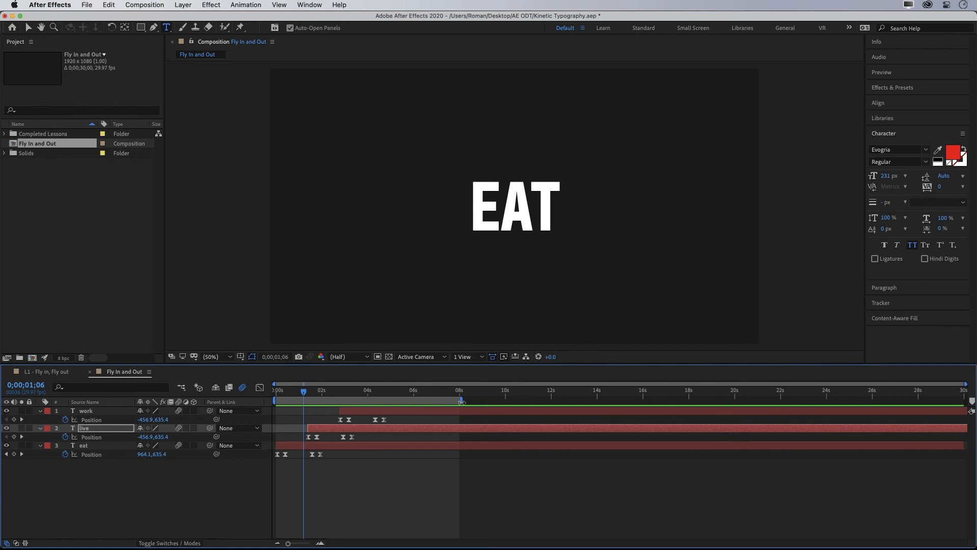
left_click_drag(461, 401, 507, 402)
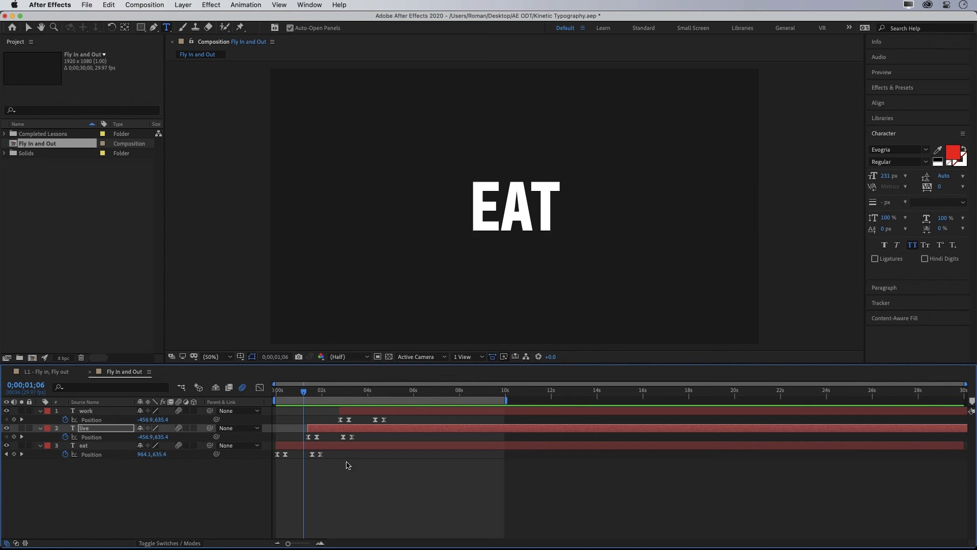
left_click_drag(401, 469, 335, 409)
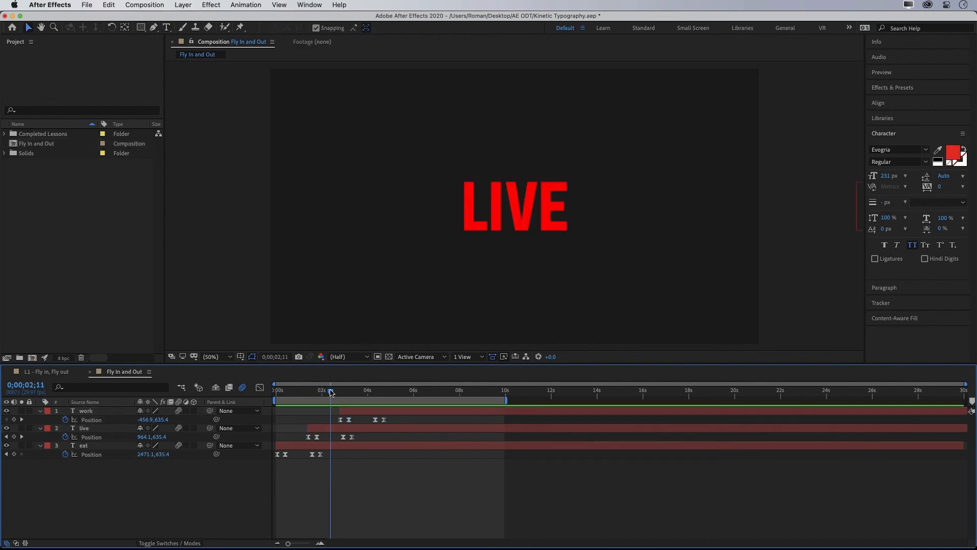
Move the time indicator to 0;00;03;07 and add the Fly In and Out composition to the render queue
left_click_drag(331, 391, 350, 386)
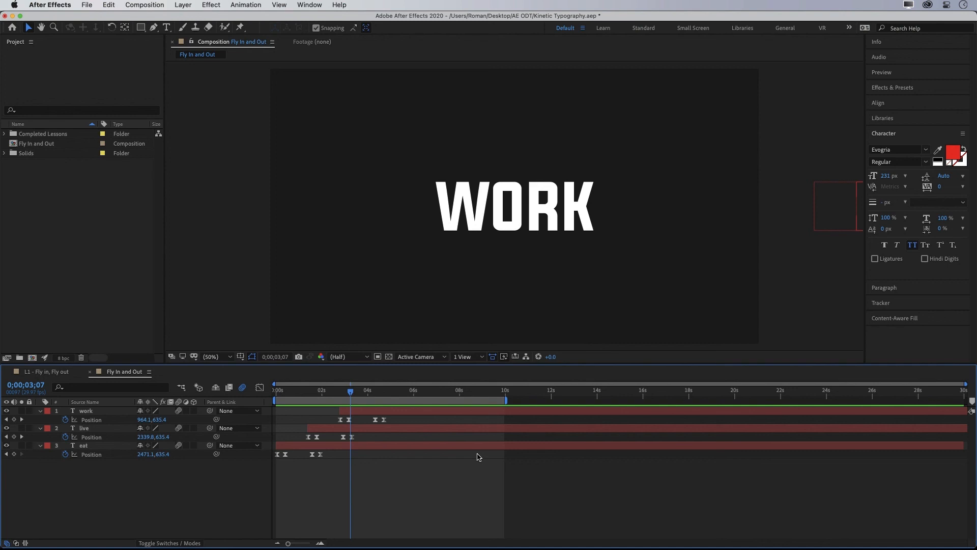
left_click(86, 5)
mouse_move(122, 176)
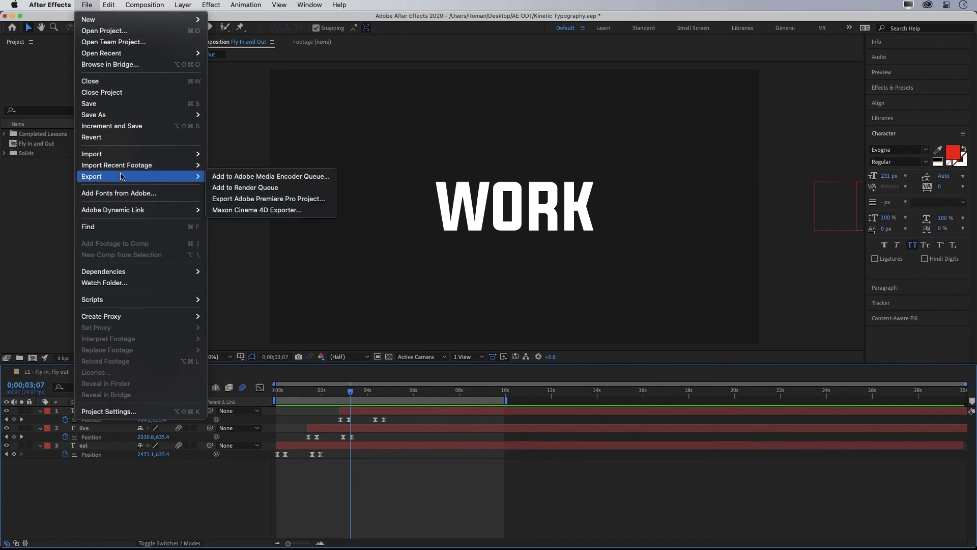
left_click(240, 186)
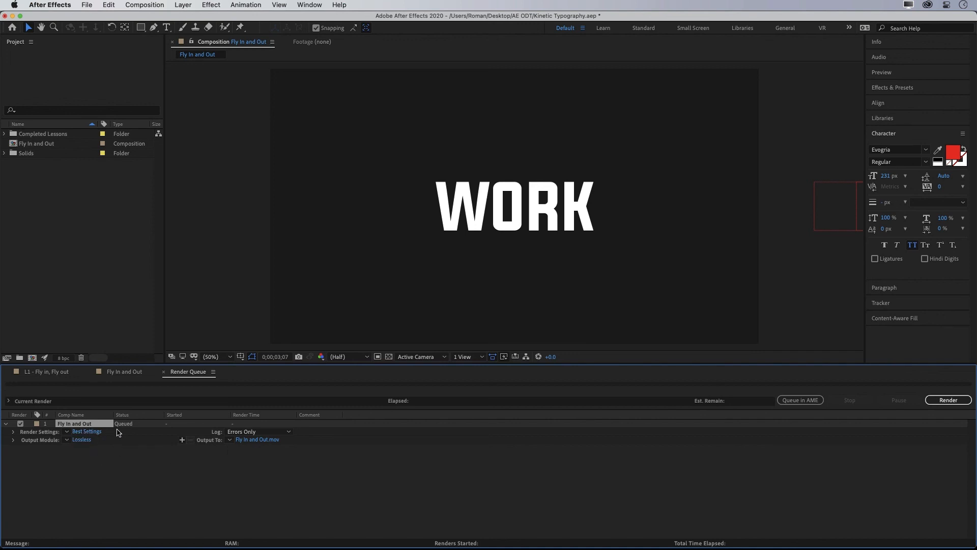
Name the output movie Live Eat Work.mov, save it in the AE ODT folder and render the queued composition
left_click(259, 441)
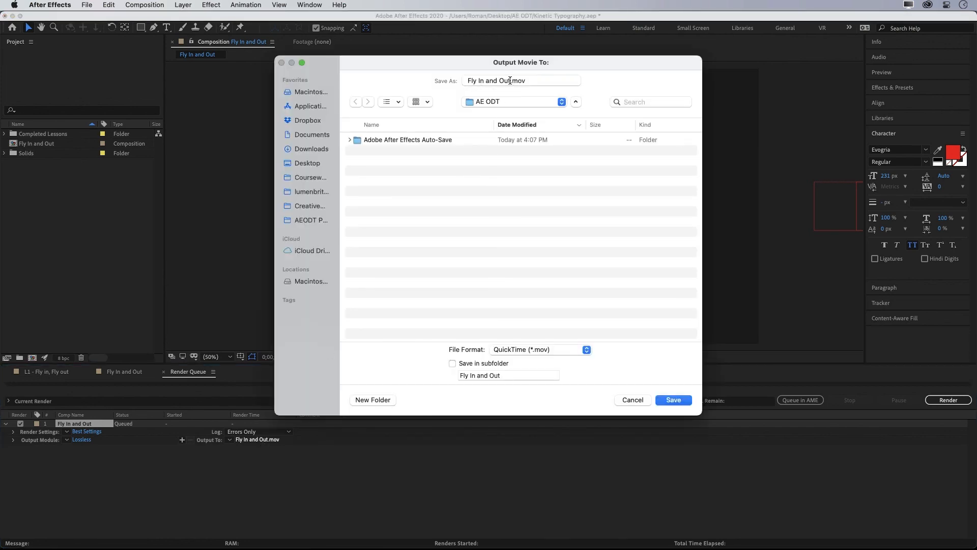
left_click_drag(510, 80, 457, 80)
type("Live")
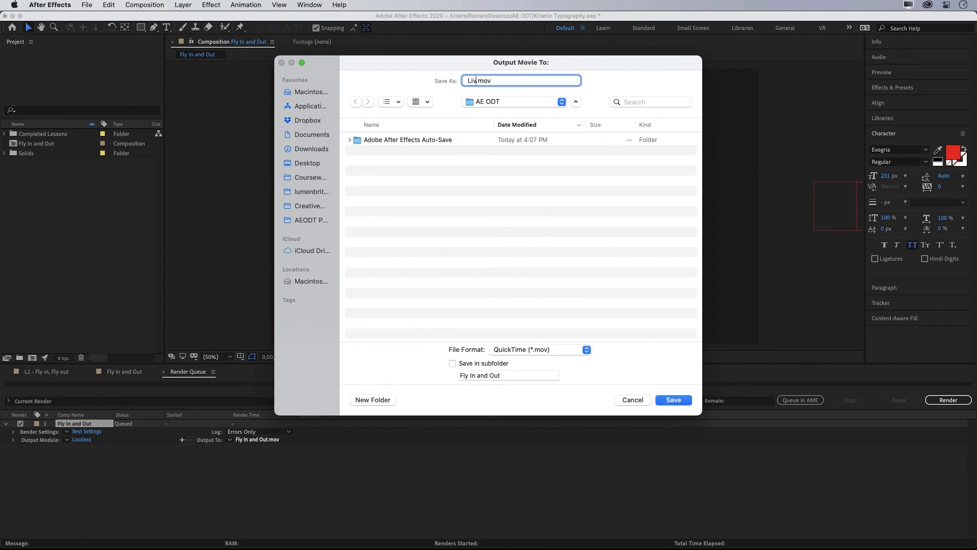
type(" Eat Work")
left_click(673, 400)
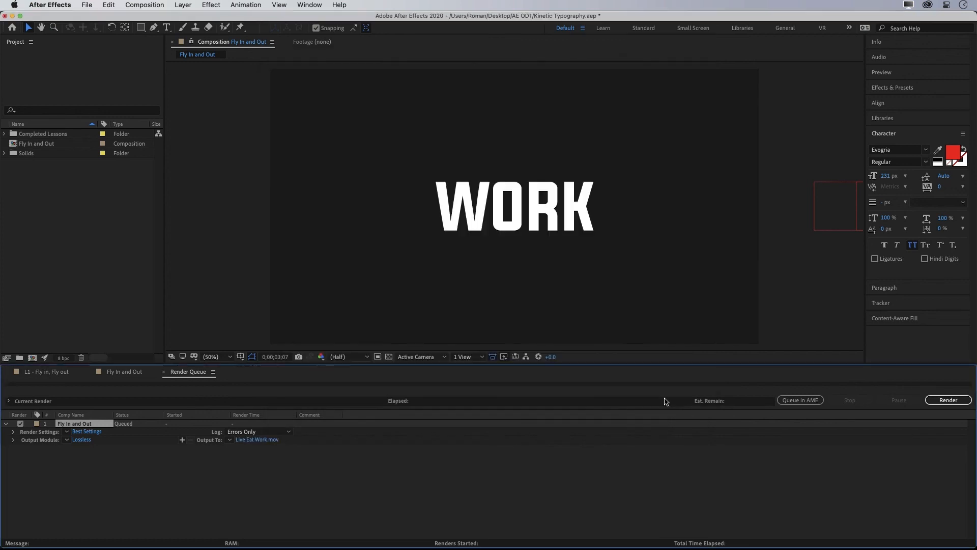
left_click(948, 400)
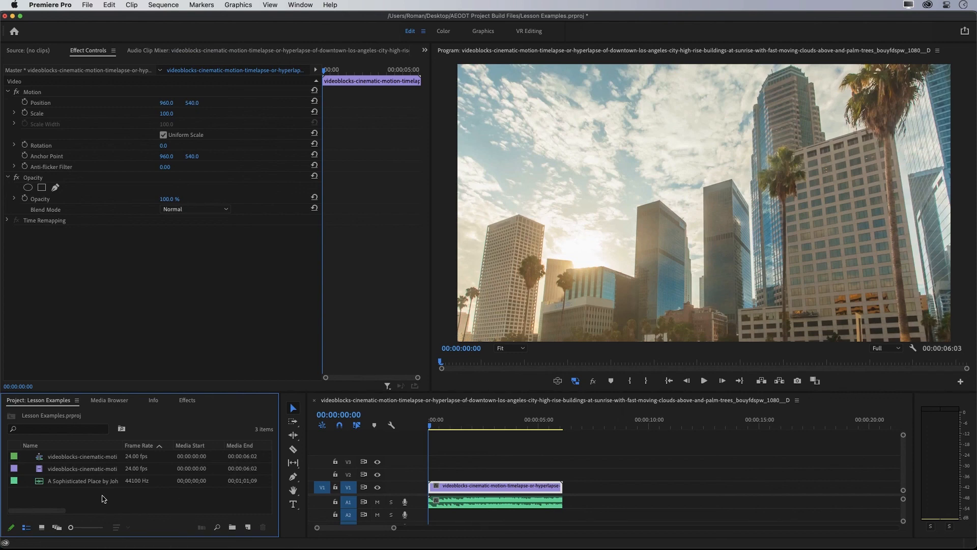
In Premiere Pro, import Live Eat Work.mov and place it on V2 above the skyline clip, trimmed to that clip's end
double_click(101, 498)
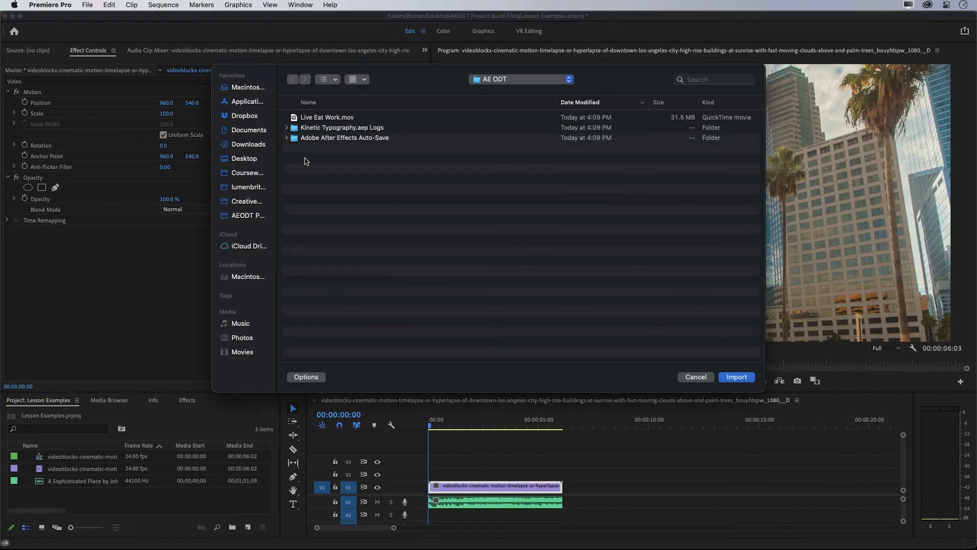
double_click(340, 120)
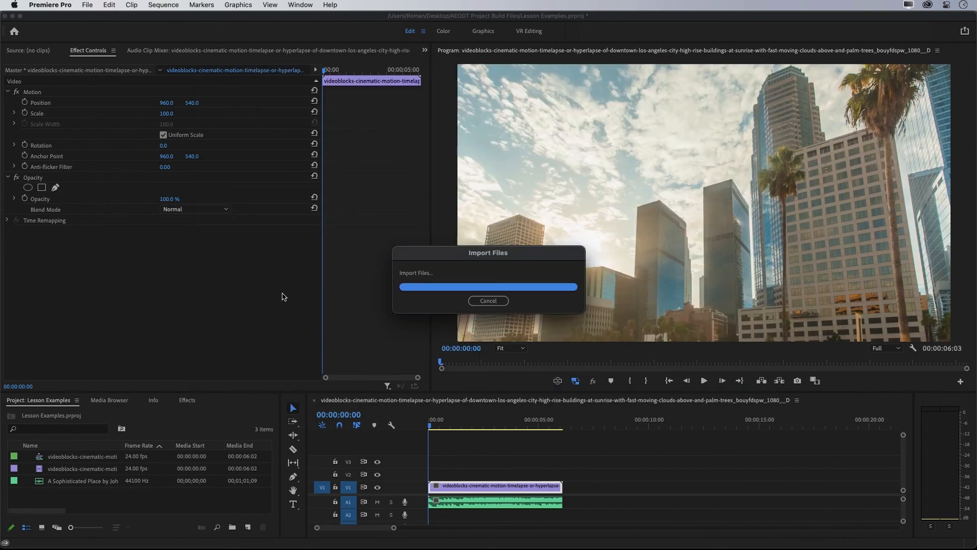
left_click_drag(43, 481, 402, 484)
left_click_drag(431, 426, 460, 426)
left_click_drag(646, 475, 562, 475)
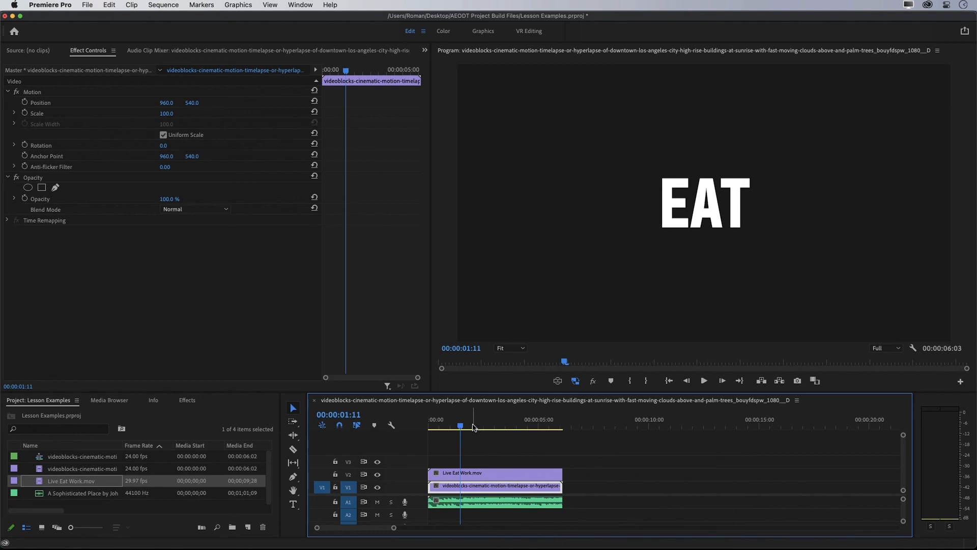
Preview the sequence near 00:00:04:15 and from the start, stopping playback at 00:00:01:00
left_click(519, 426)
key("space")
key("space")
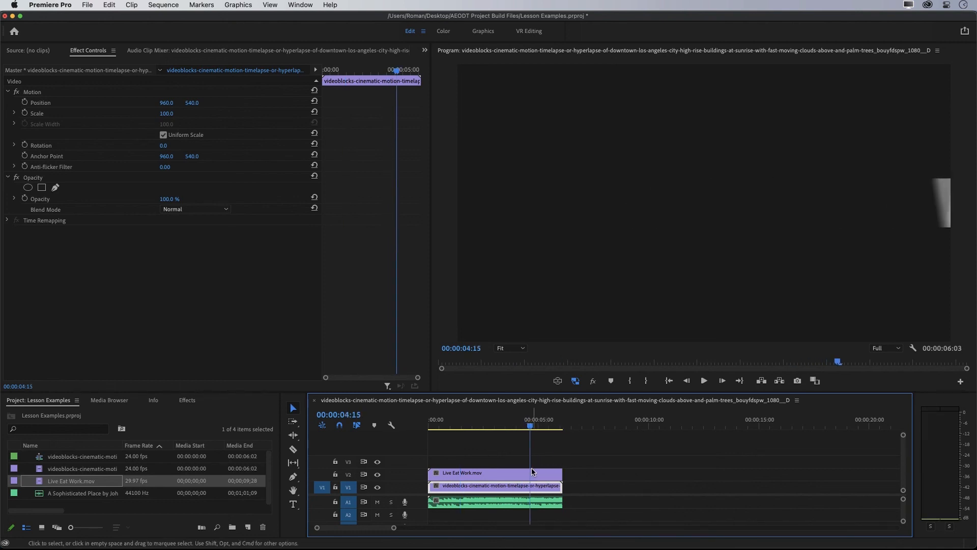
key("Home")
key("space")
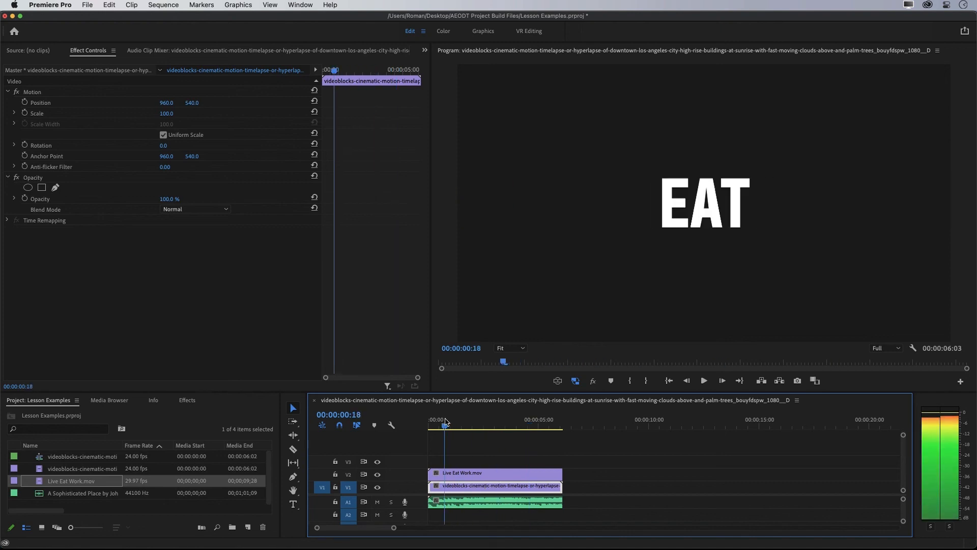
key("space")
Lower the opacity of the Live Eat Work.mov clip to 69% and play the sequence from the start
left_click(453, 474)
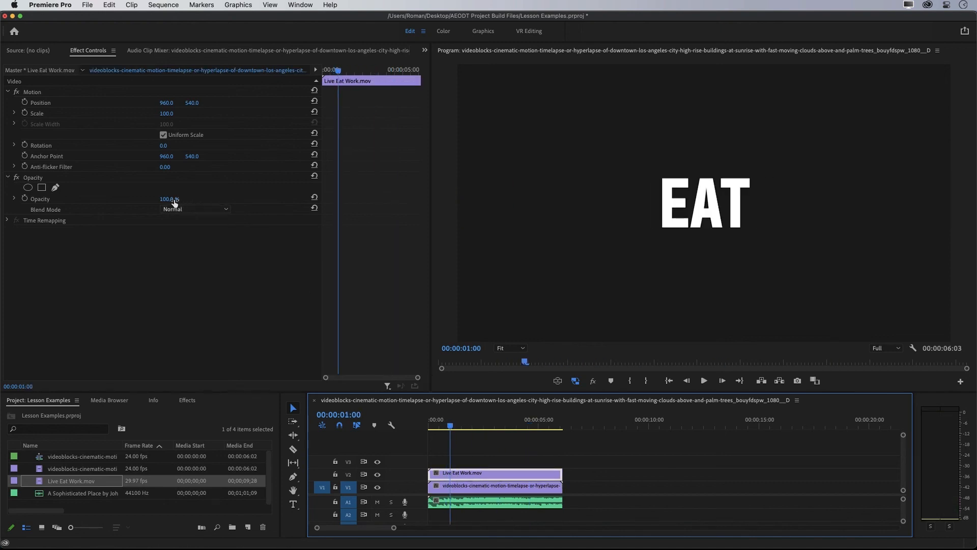
left_click_drag(174, 202, 201, 199)
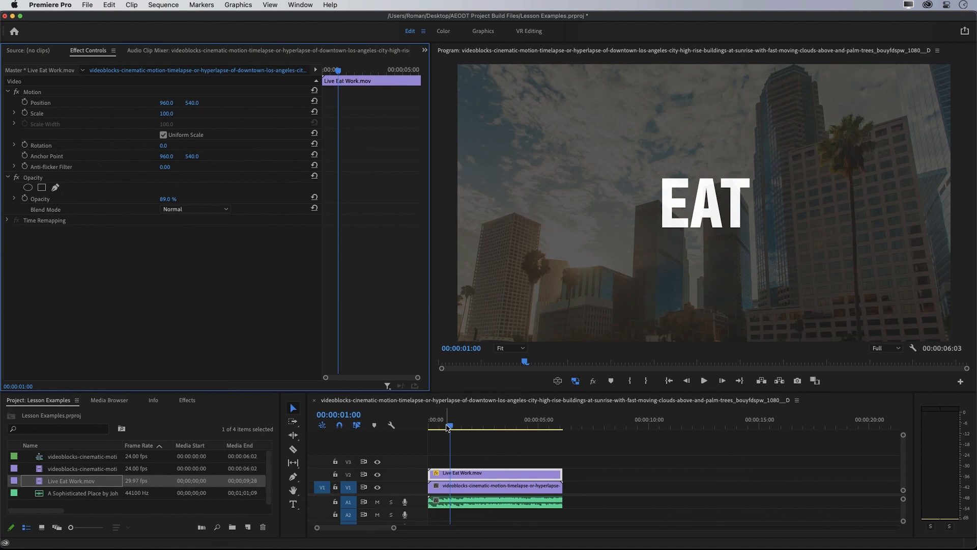
left_click_drag(450, 426, 420, 428)
key("space")
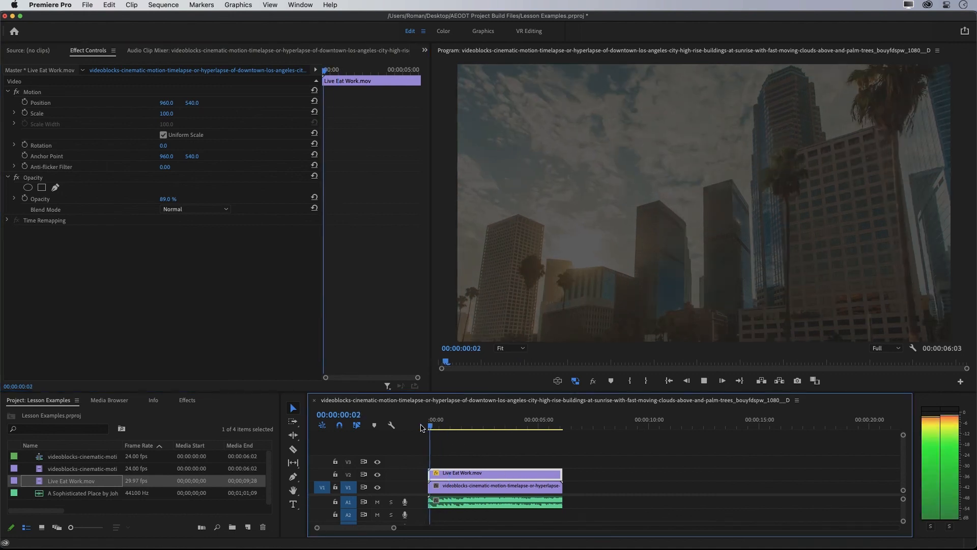